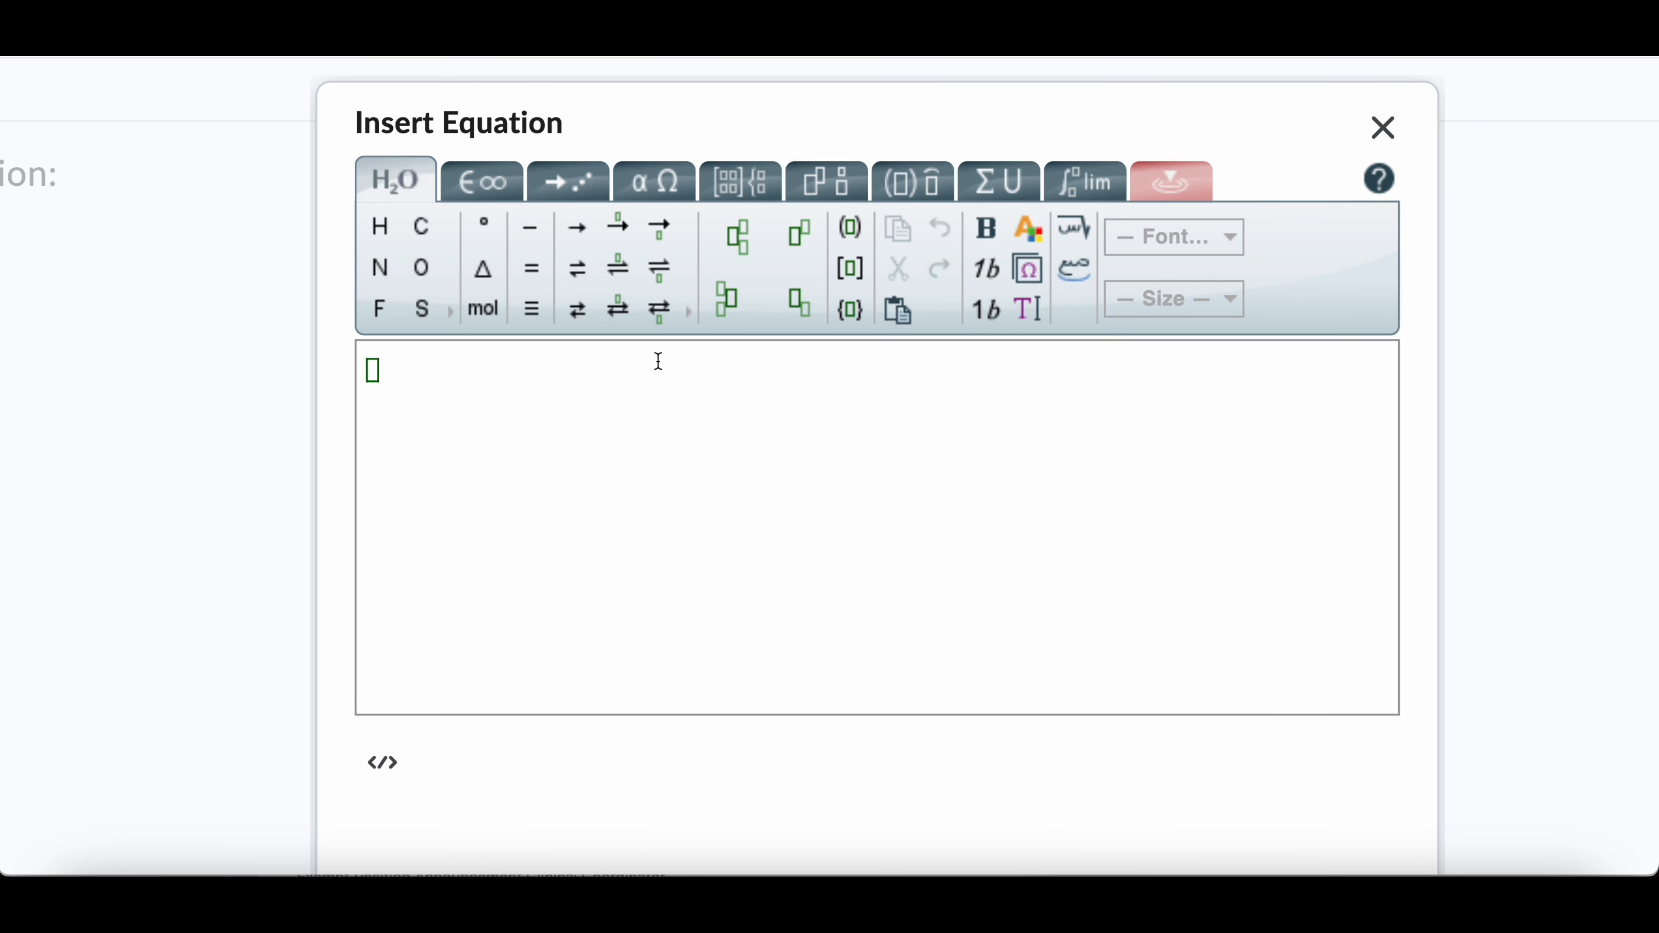
- Start the equation with Hg followed by a subscript 2
type("Hg")
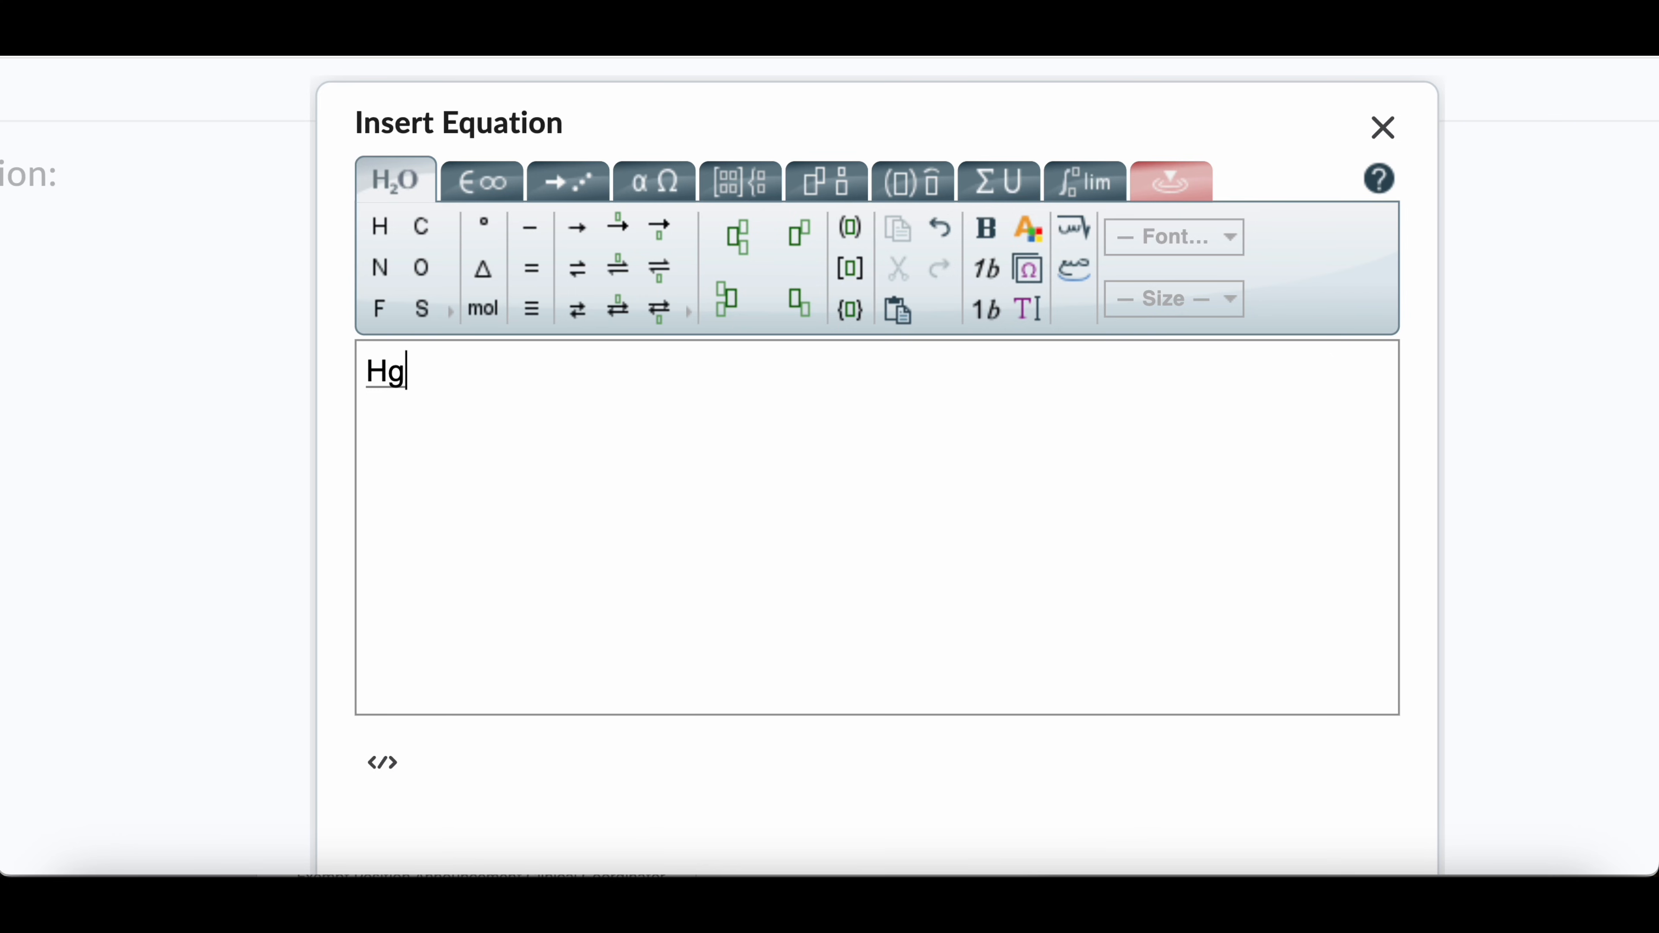
left_click(481, 188)
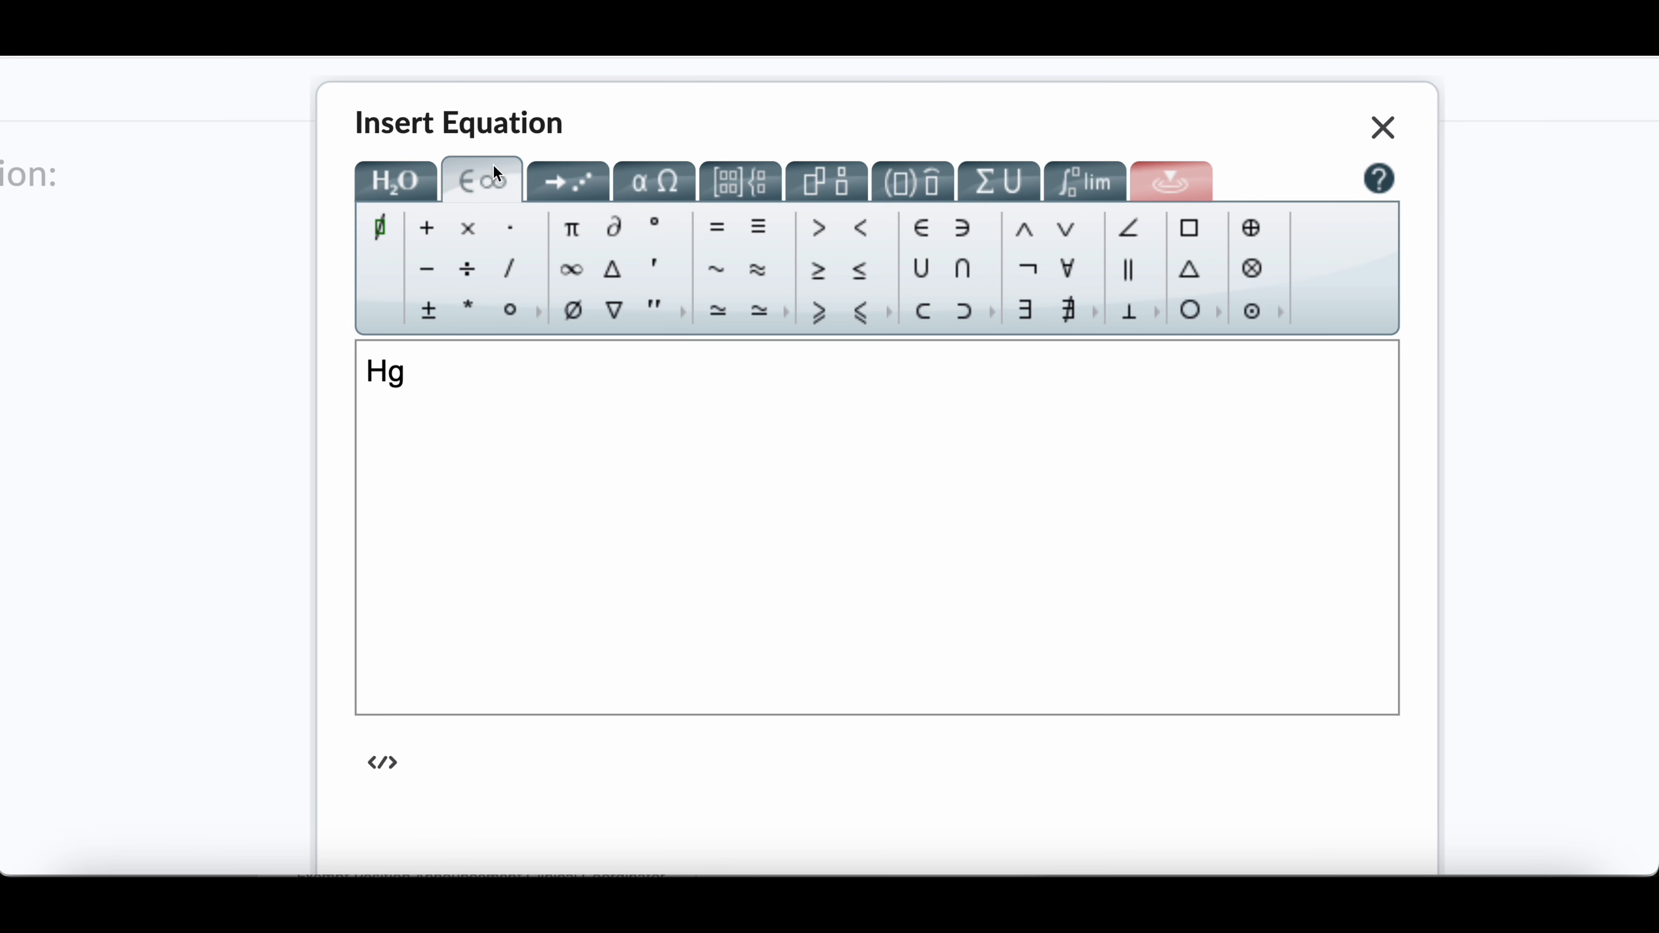
left_click(391, 183)
left_click(805, 301)
type("2")
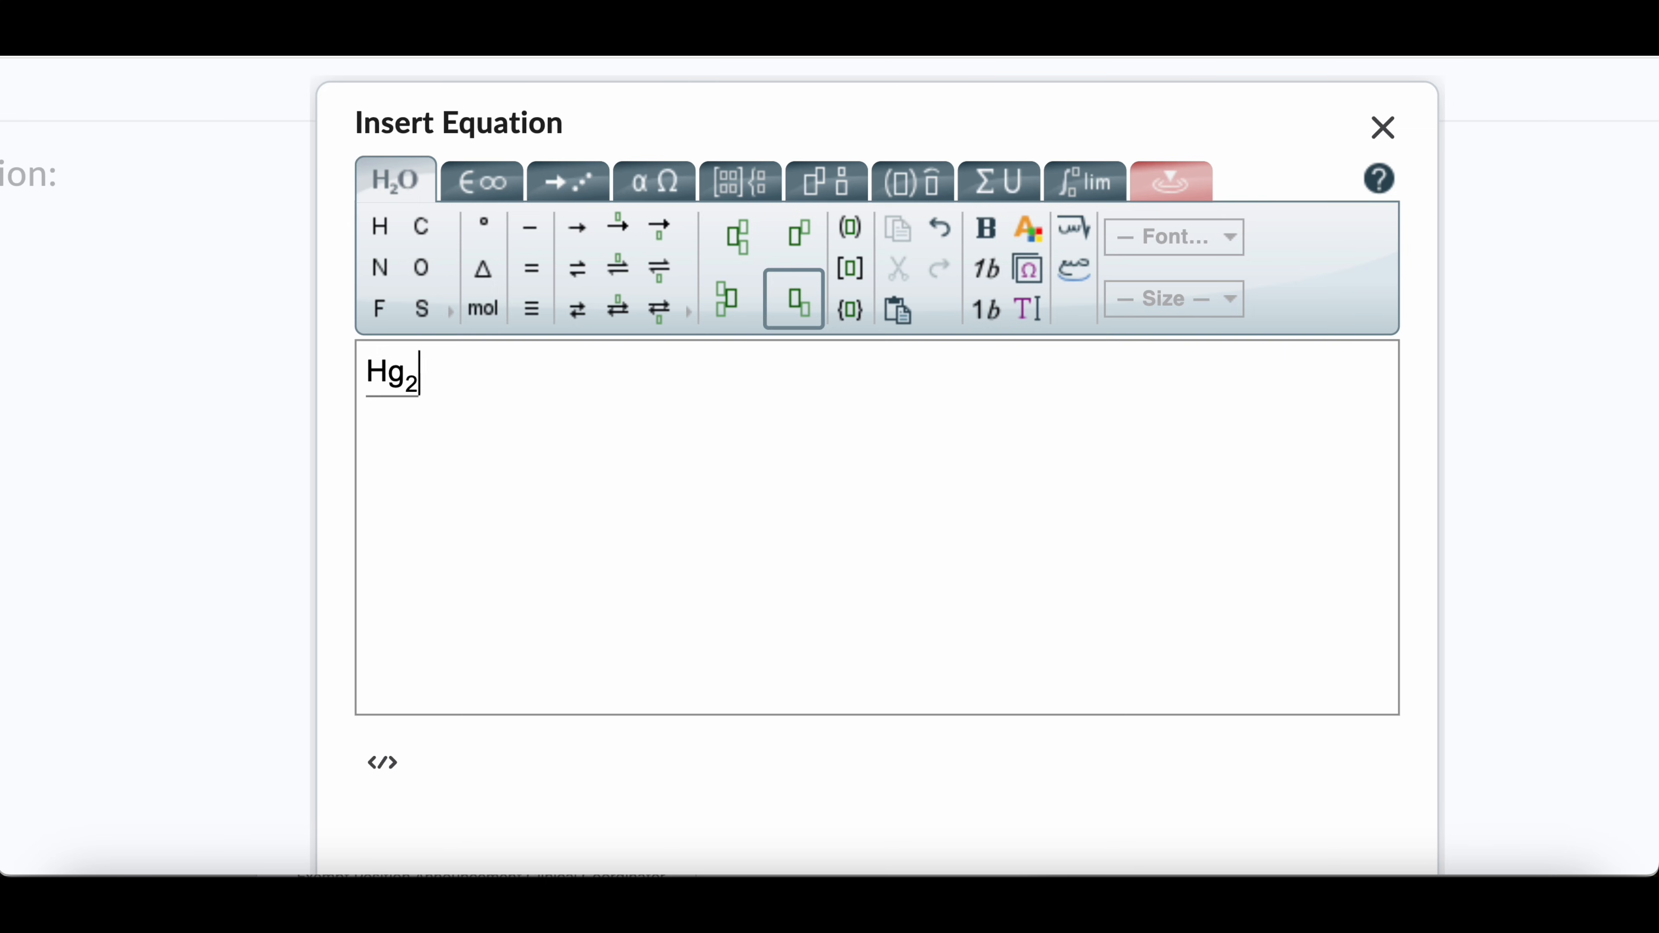
- Complete the first reactant with (NO₃)₂(aq), setting the 3 and the outer 2 as subscripts
type("(NO")
left_click(790, 302)
type("3")
key("Right")
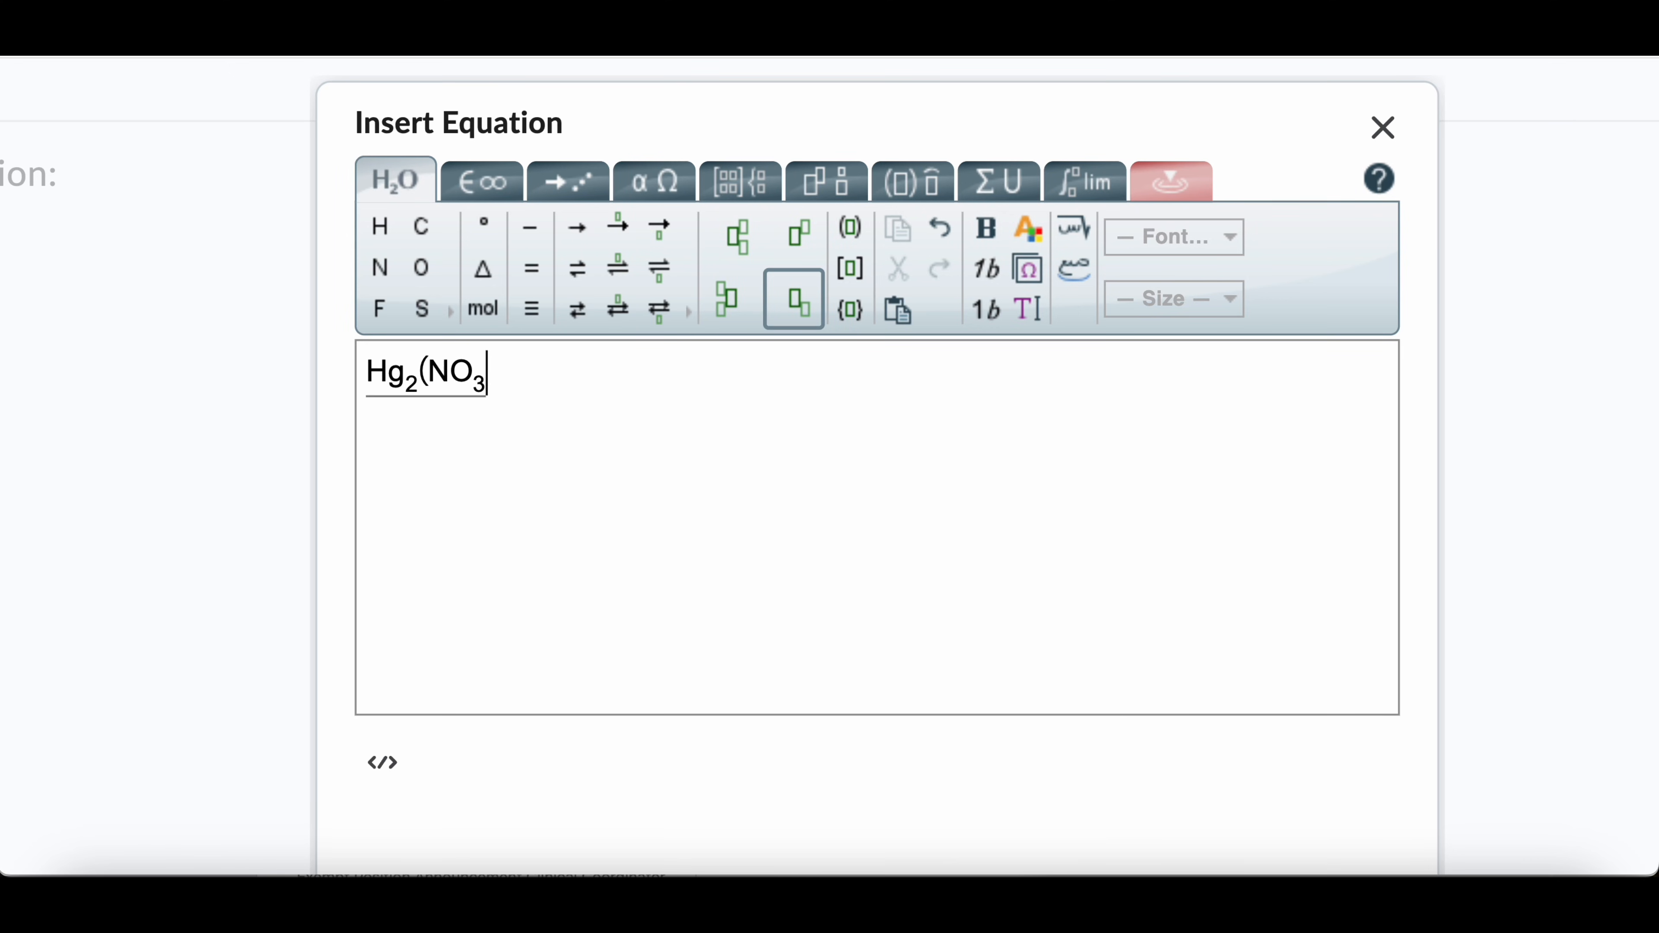
type(")")
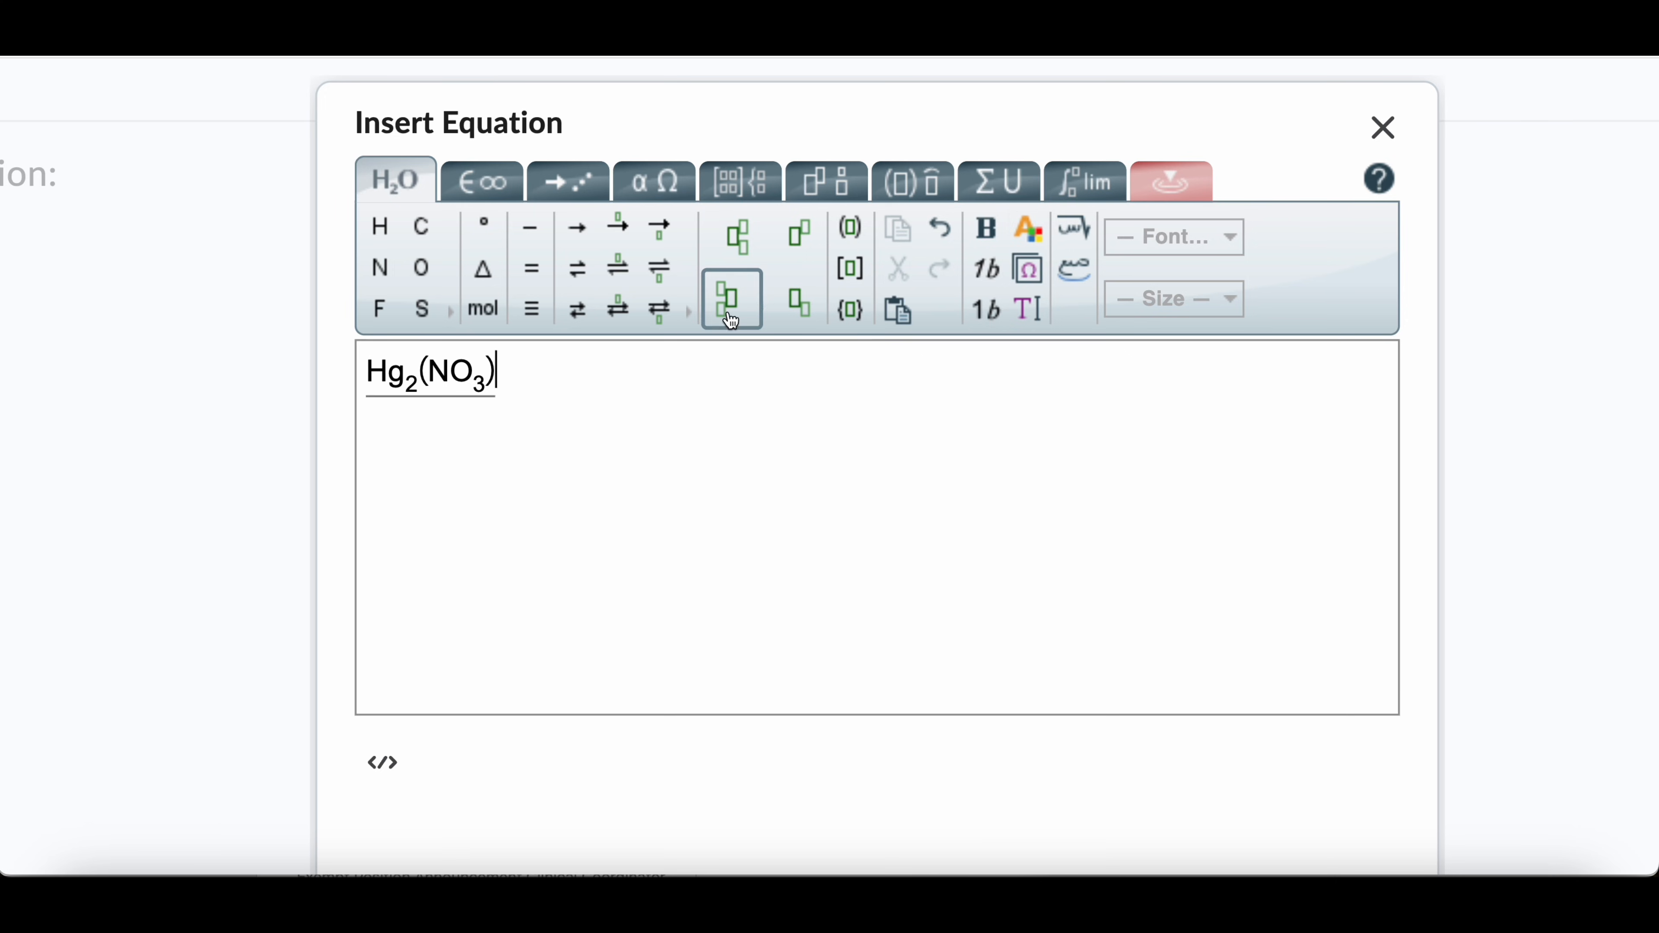
left_click(803, 304)
type("2")
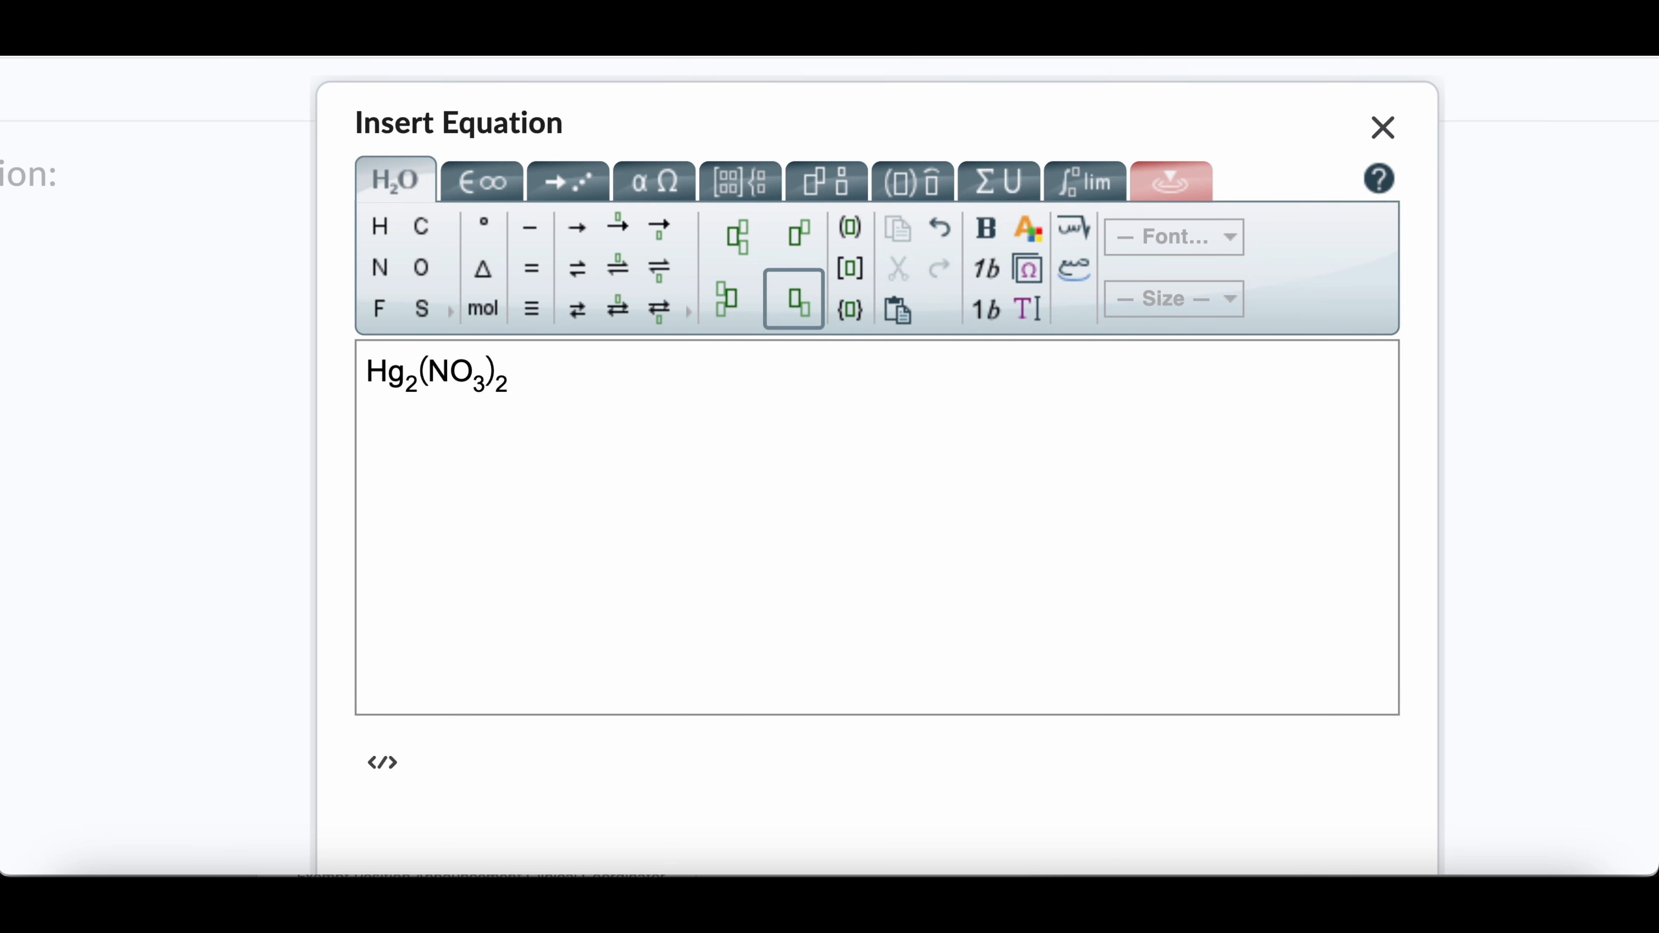
type("(aq) ")
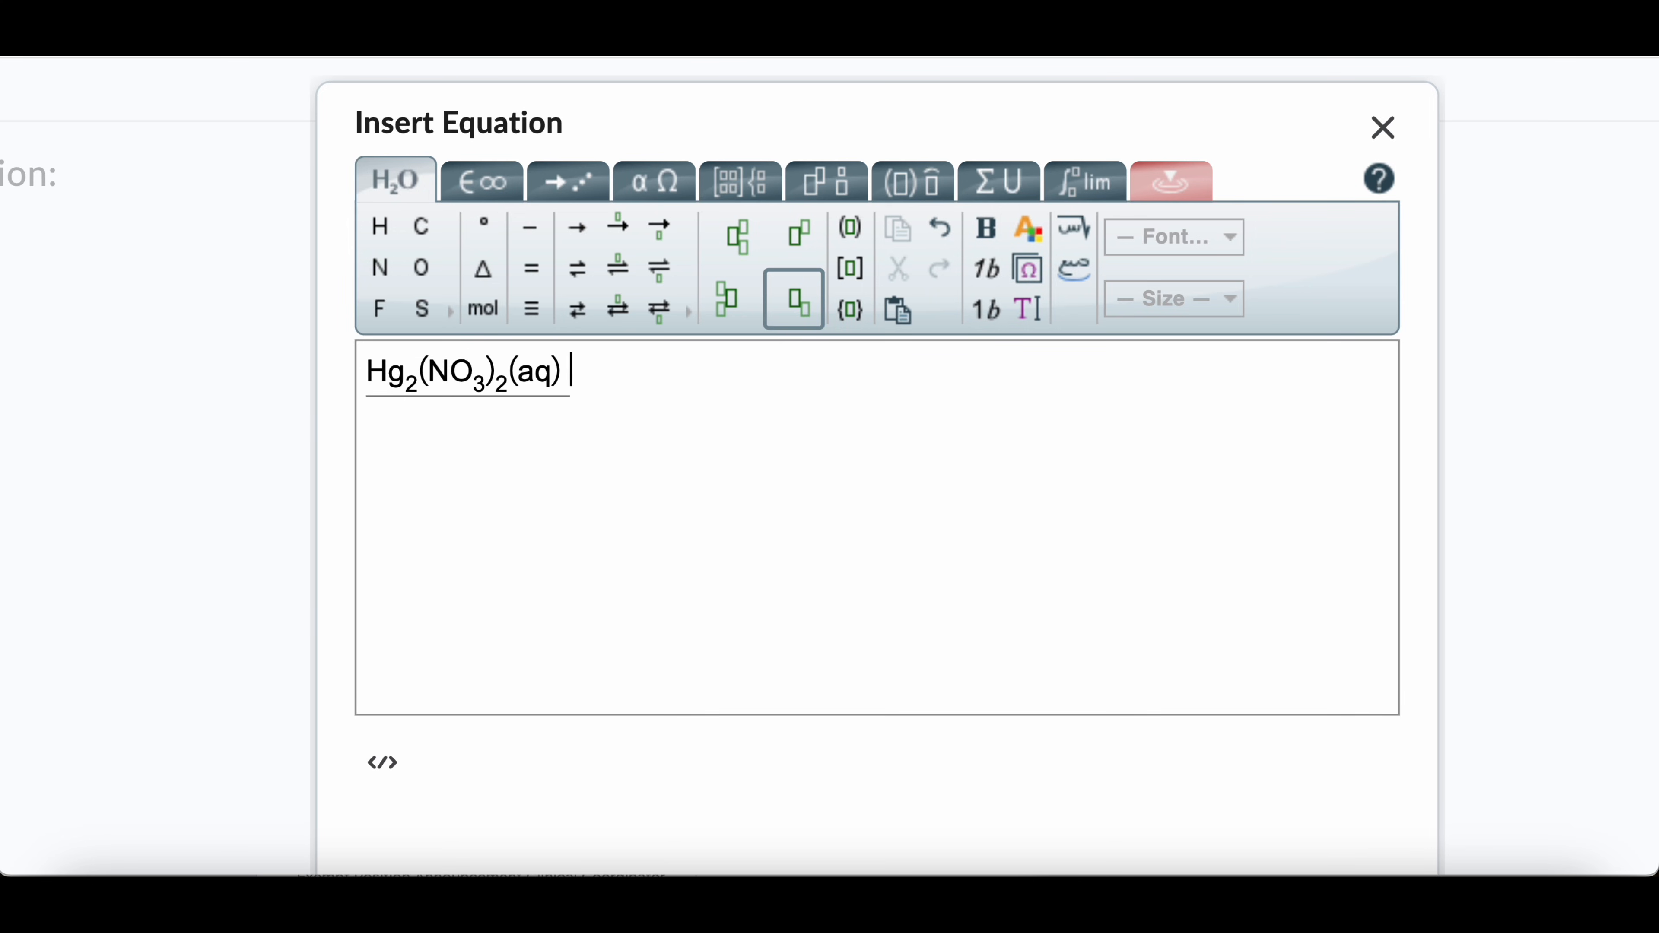
- Add a plus sign and the second reactant 2LiCl(aq) to the equation
type("+")
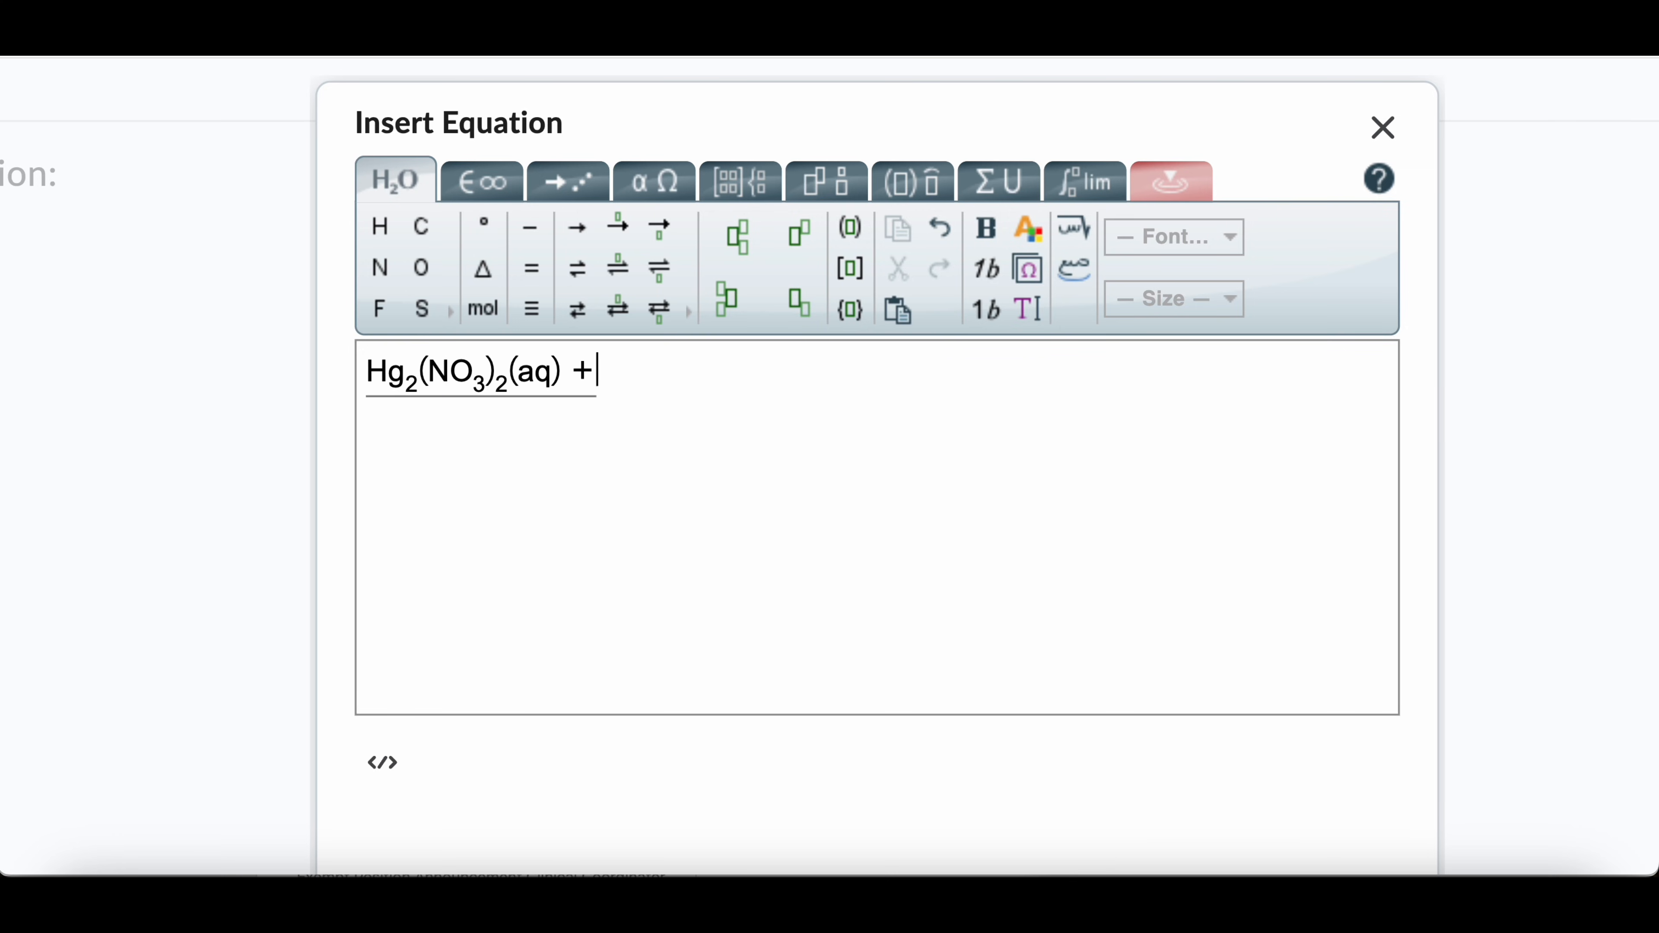
key("BackSpace")
left_click(486, 170)
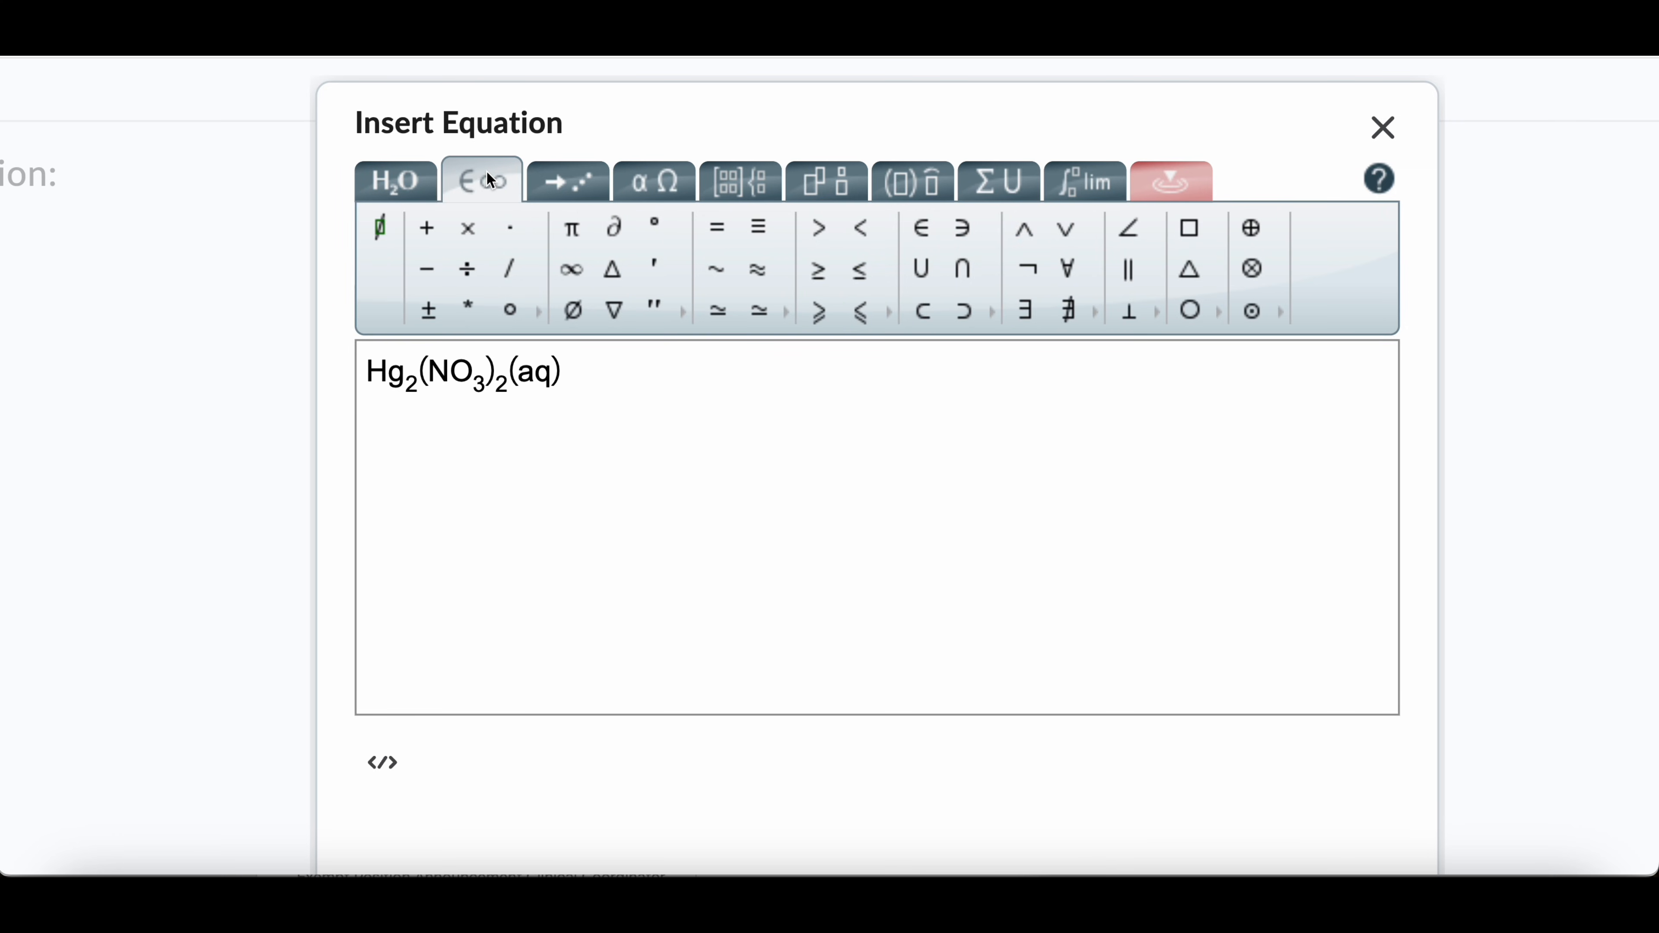
left_click(427, 228)
left_click(391, 189)
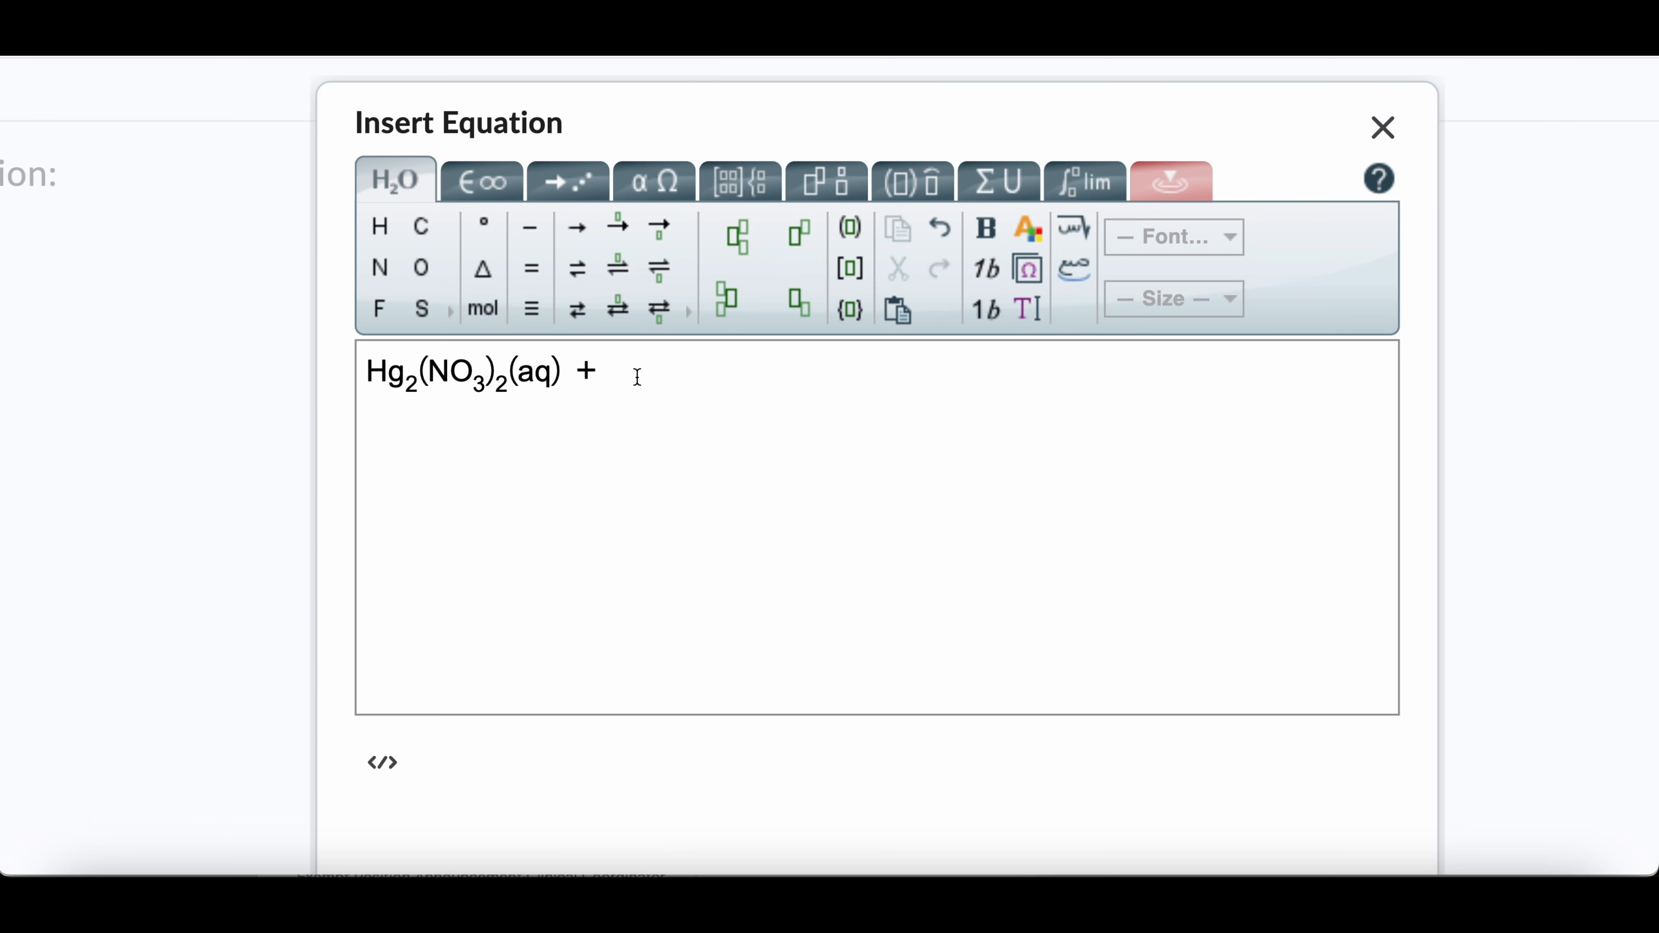
type("2")
type("L")
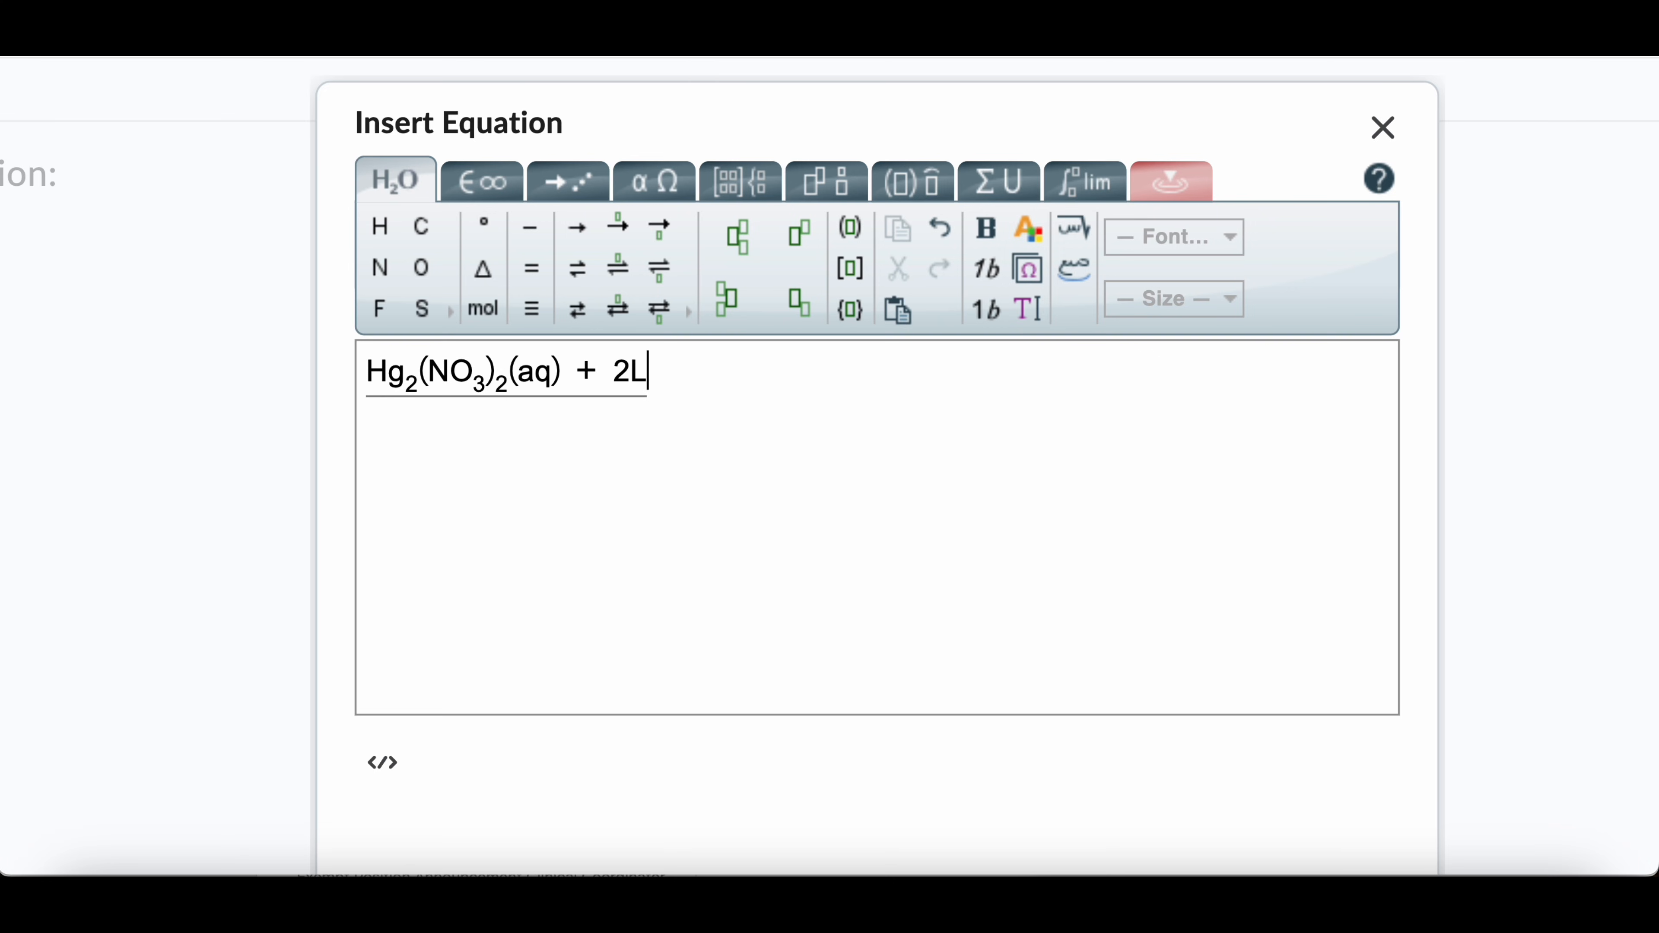
type("iCl(aq)")
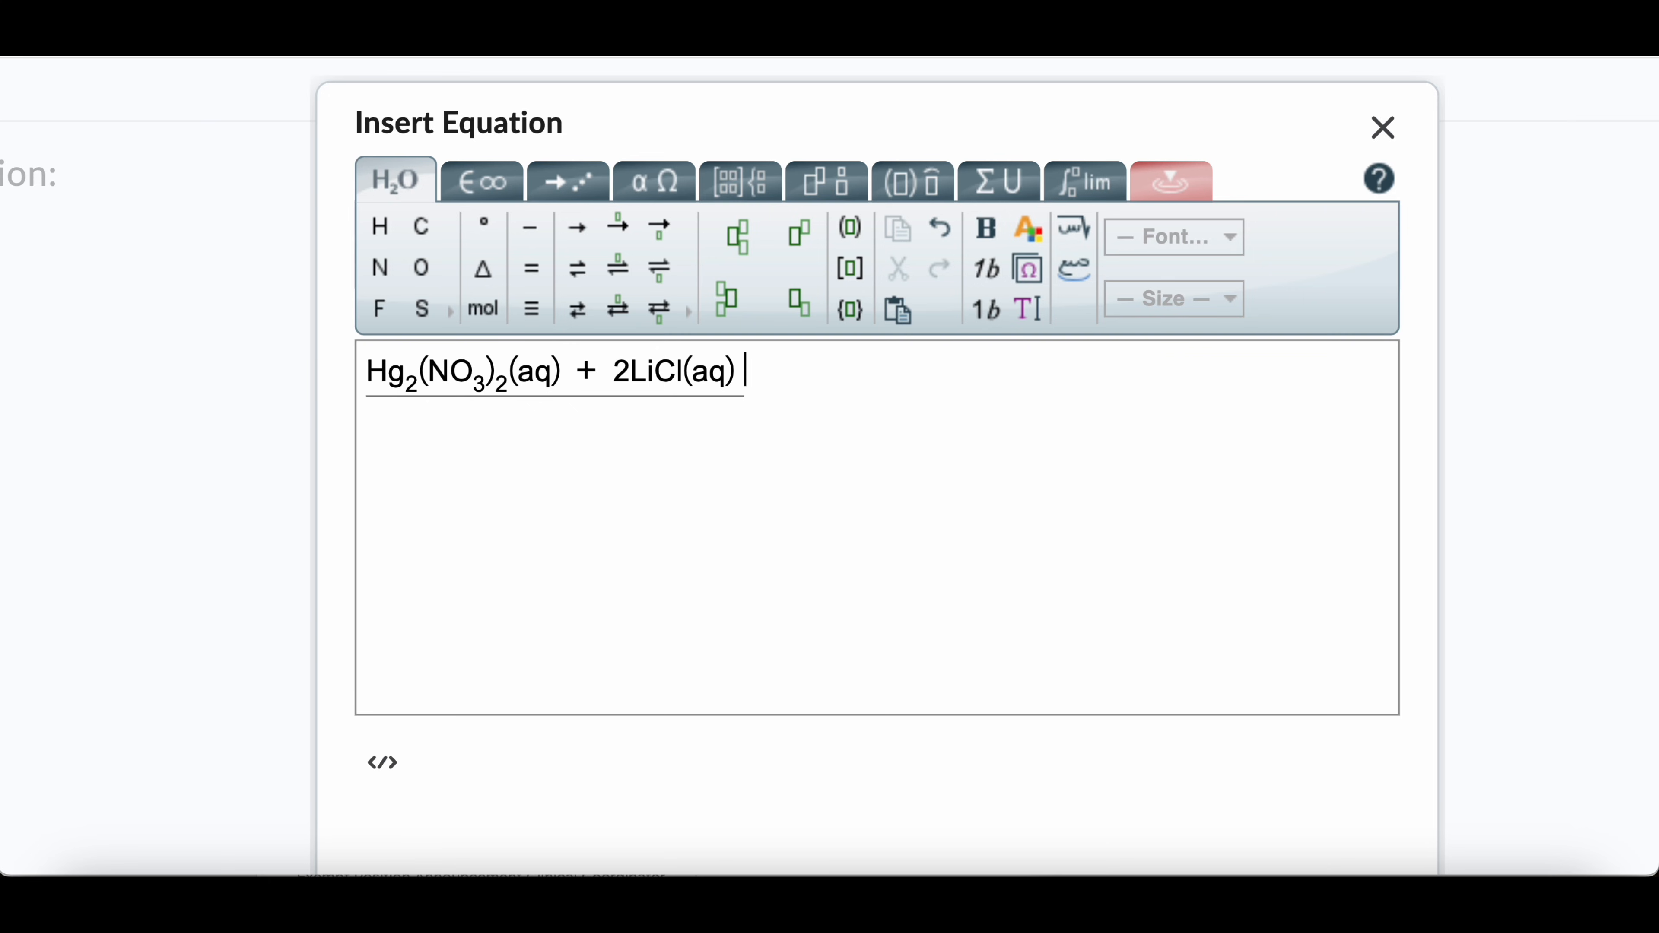
- Add a right reaction arrow and the product Hg₂Cl₂(s), with both 2s as subscripts
left_click(578, 229)
type("Hg")
left_click(799, 297)
type("2")
key("Right")
type("Cl")
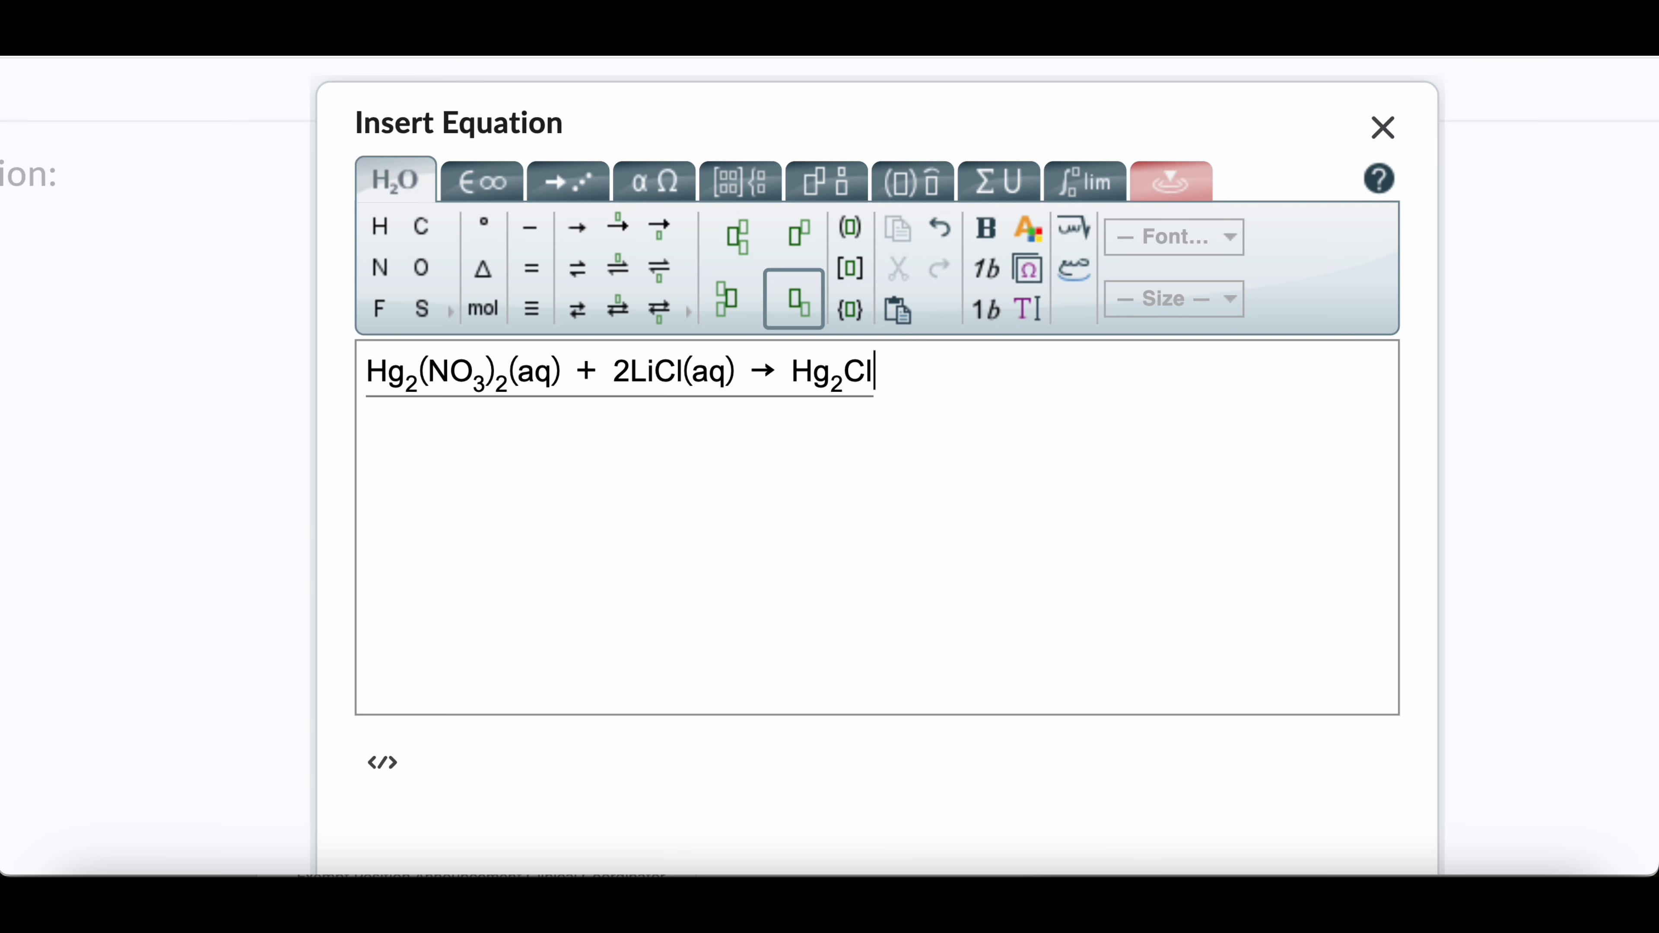
left_click(811, 307)
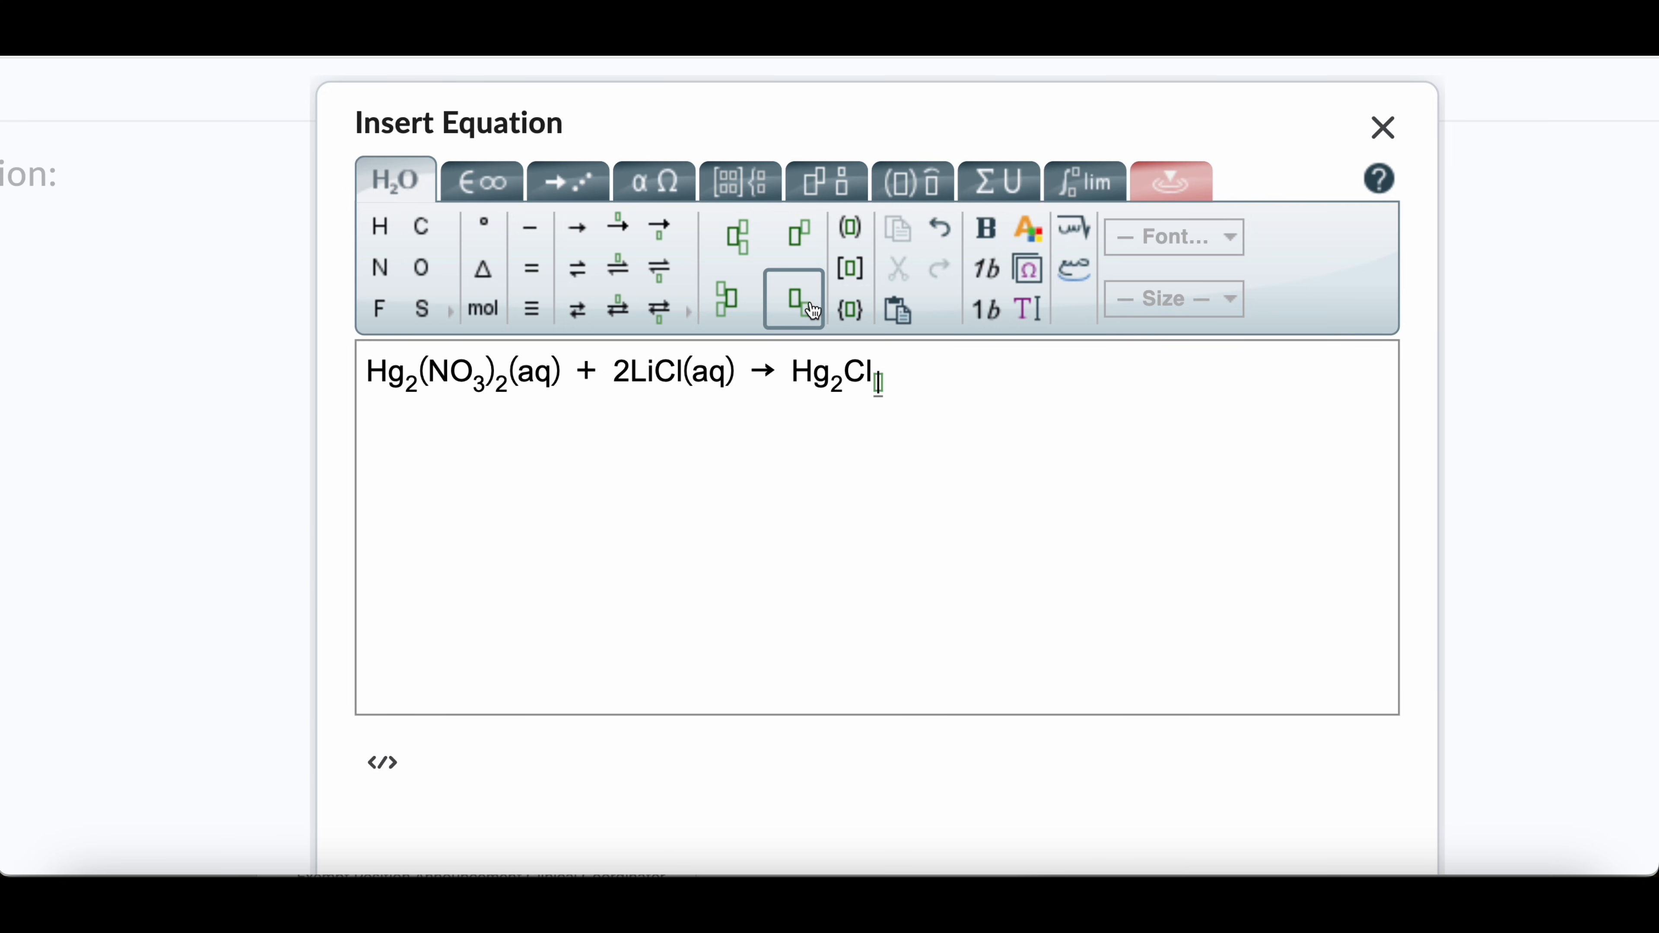
type("2")
key("Right")
type("(s) ")
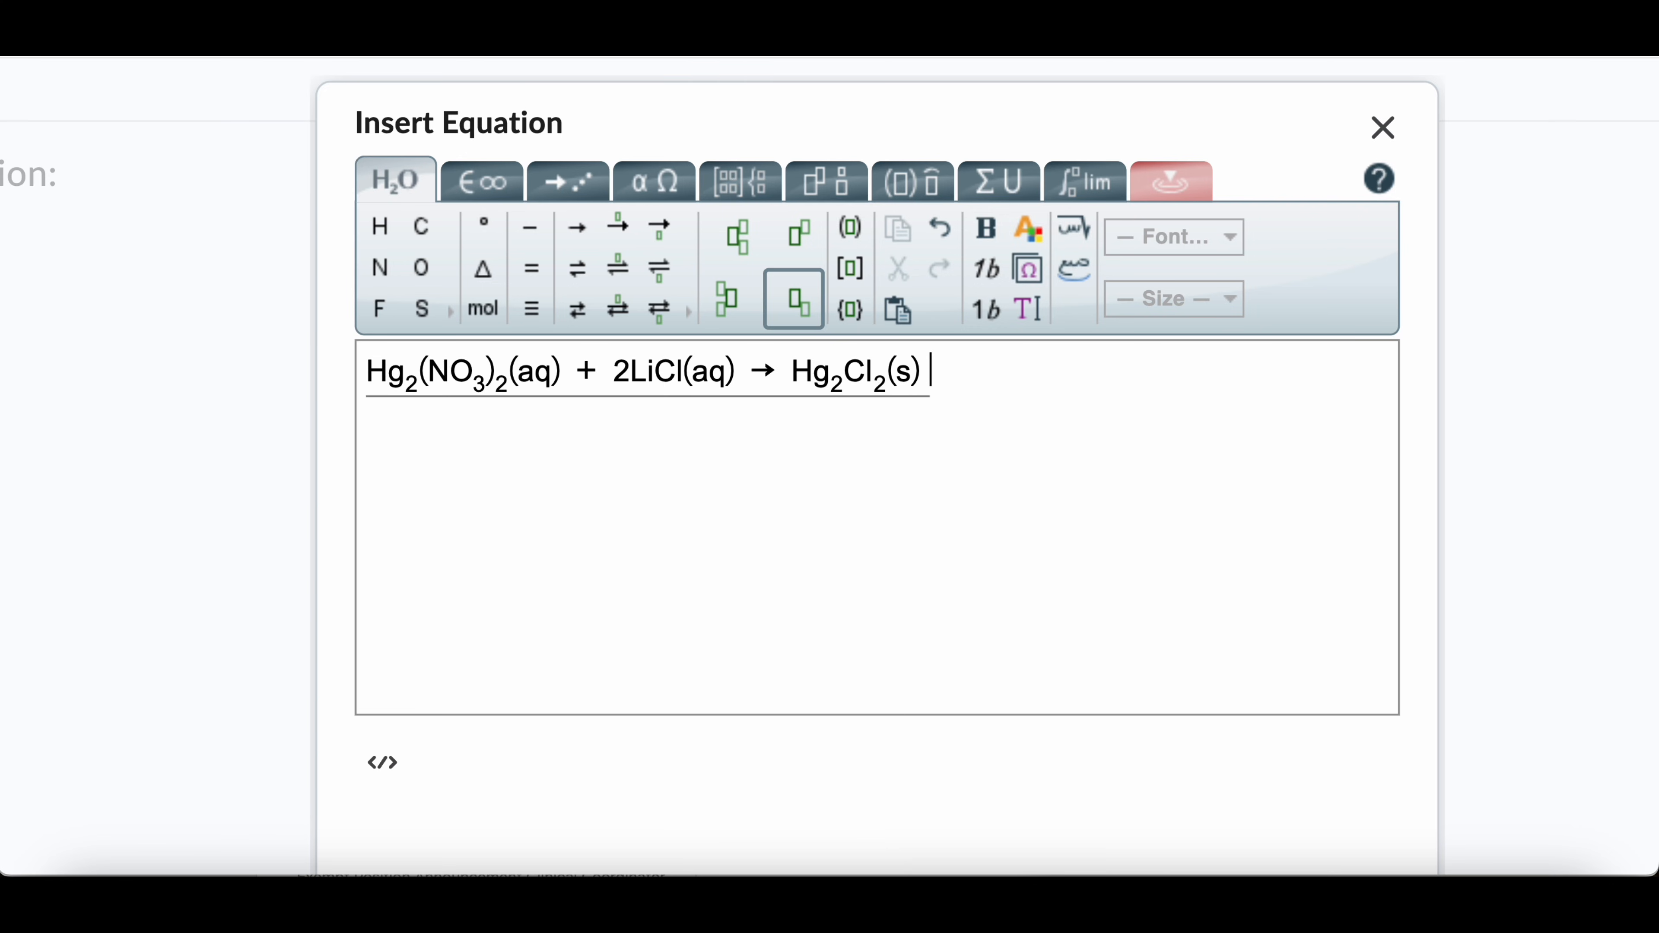
- Add + 2LiNO₃(aq) with a subscript 3 as the second product and insert the finished equation into the post
type("+ 2LiNO")
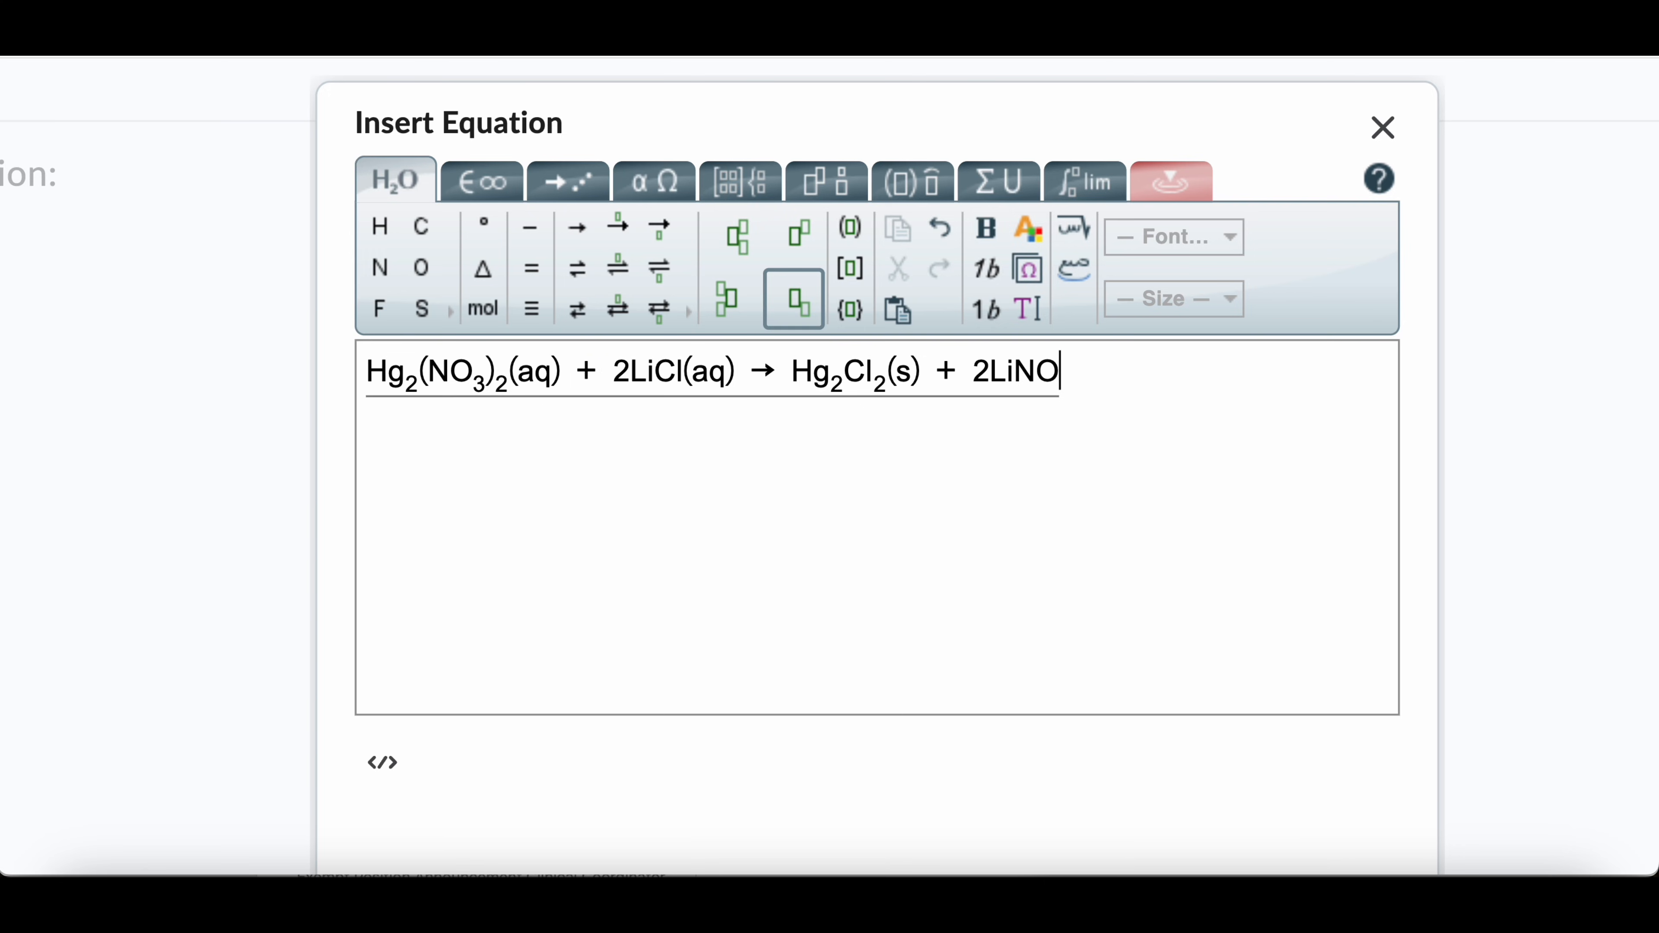
left_click(791, 295)
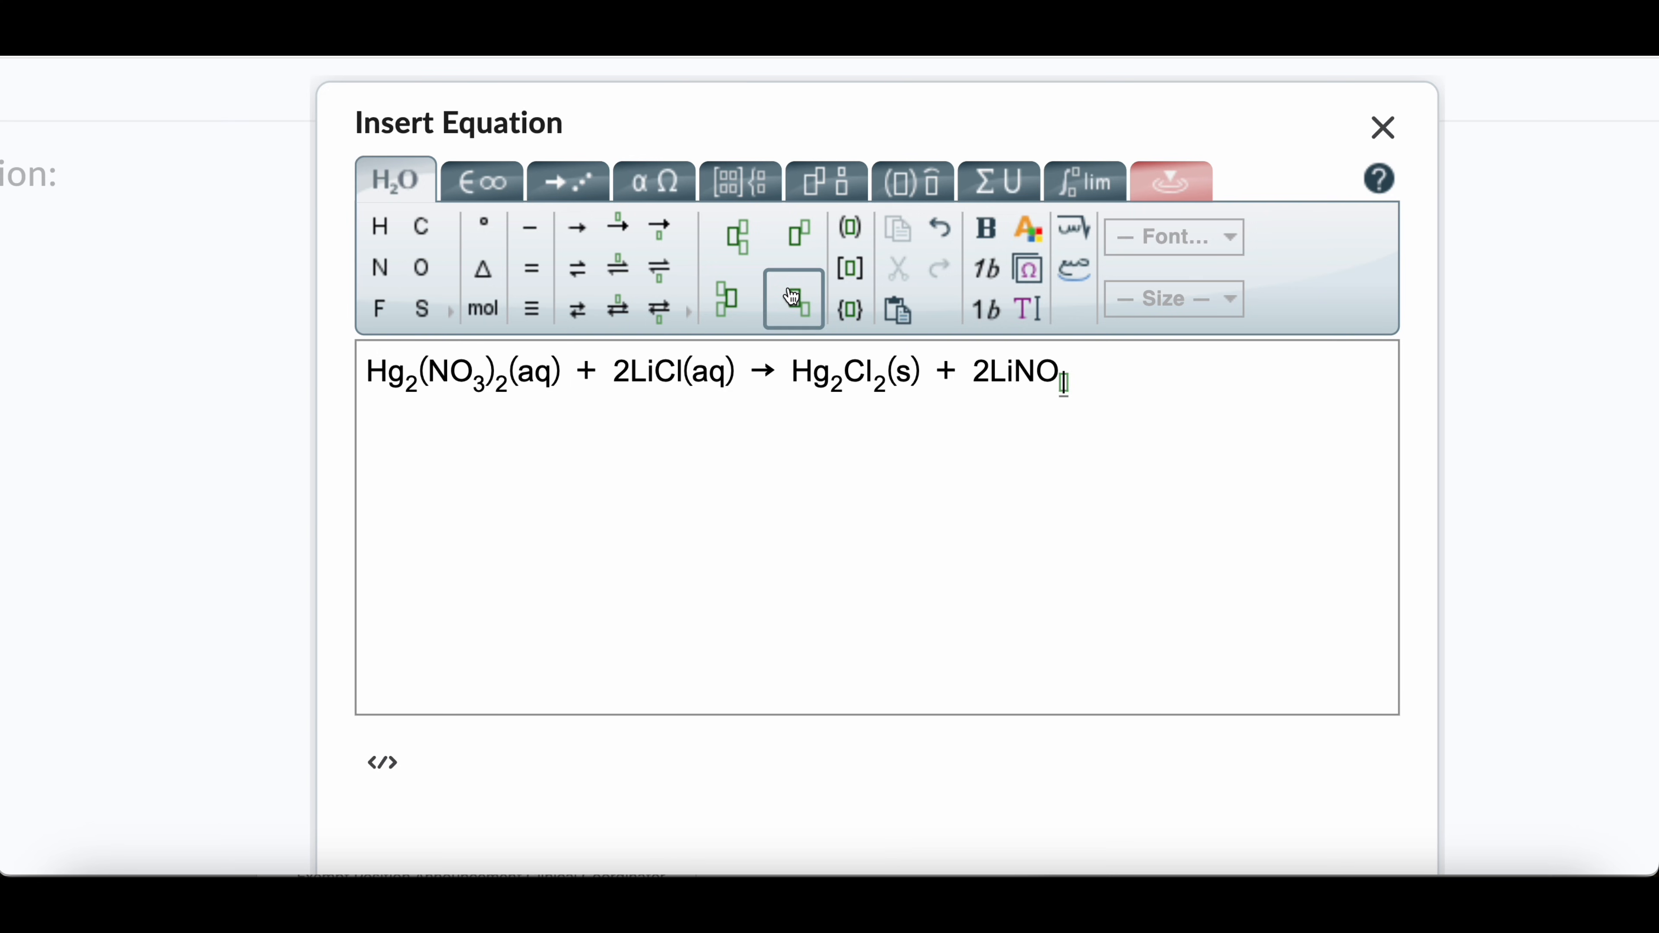
type("3")
key("Right")
type("(aq)")
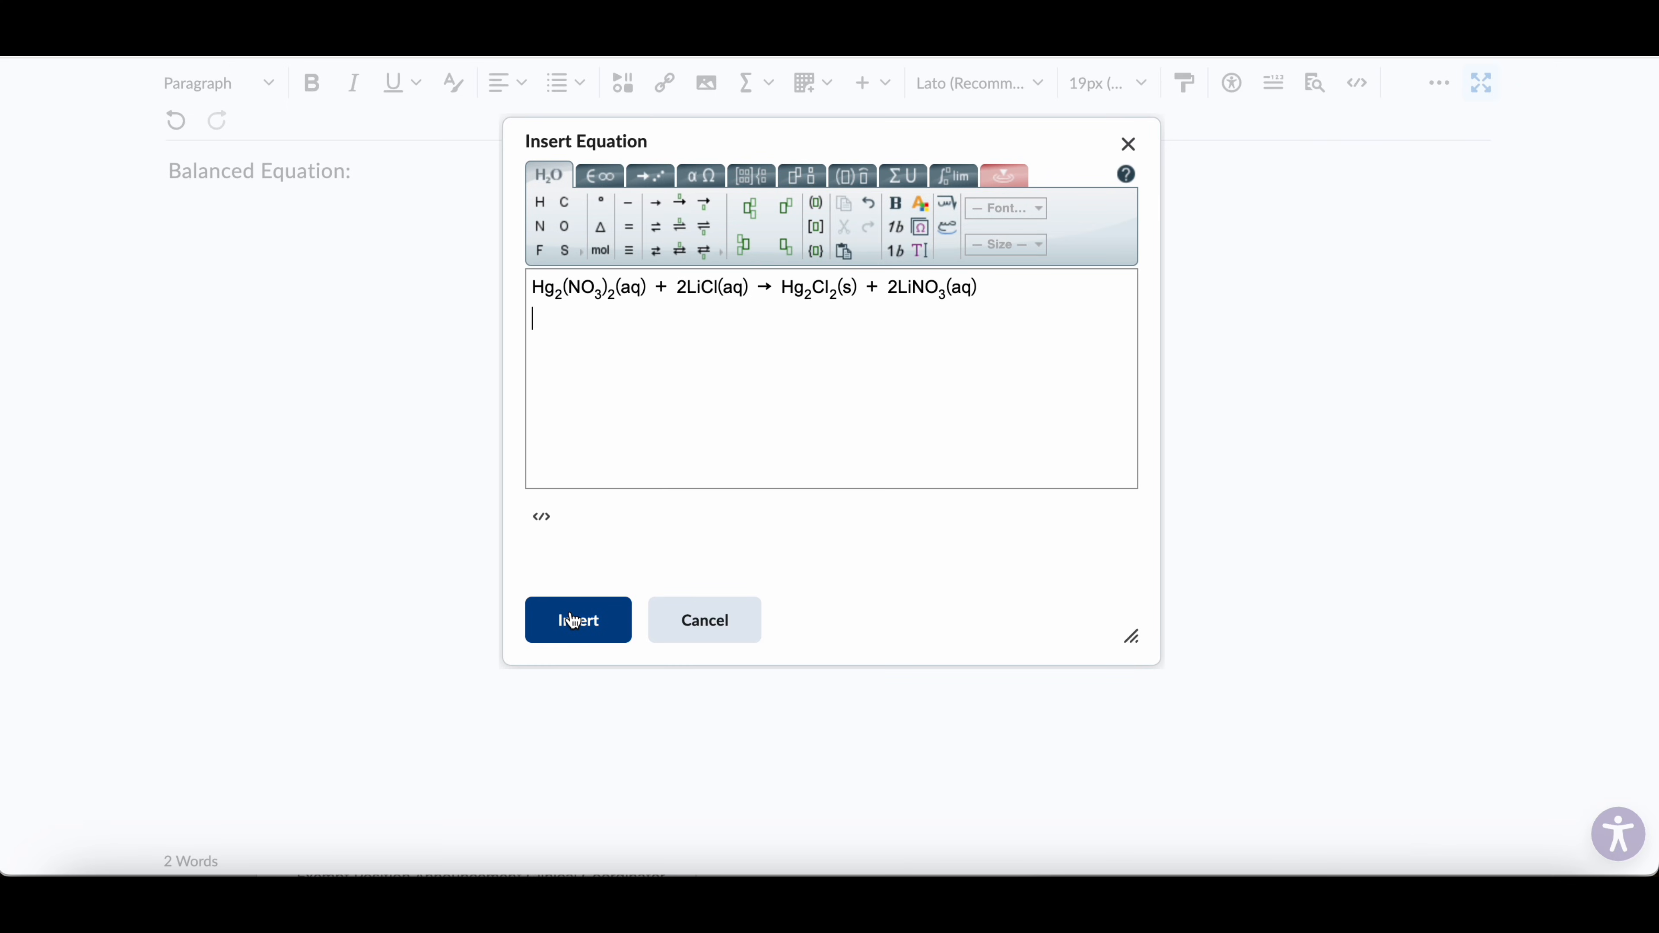
left_click(572, 619)
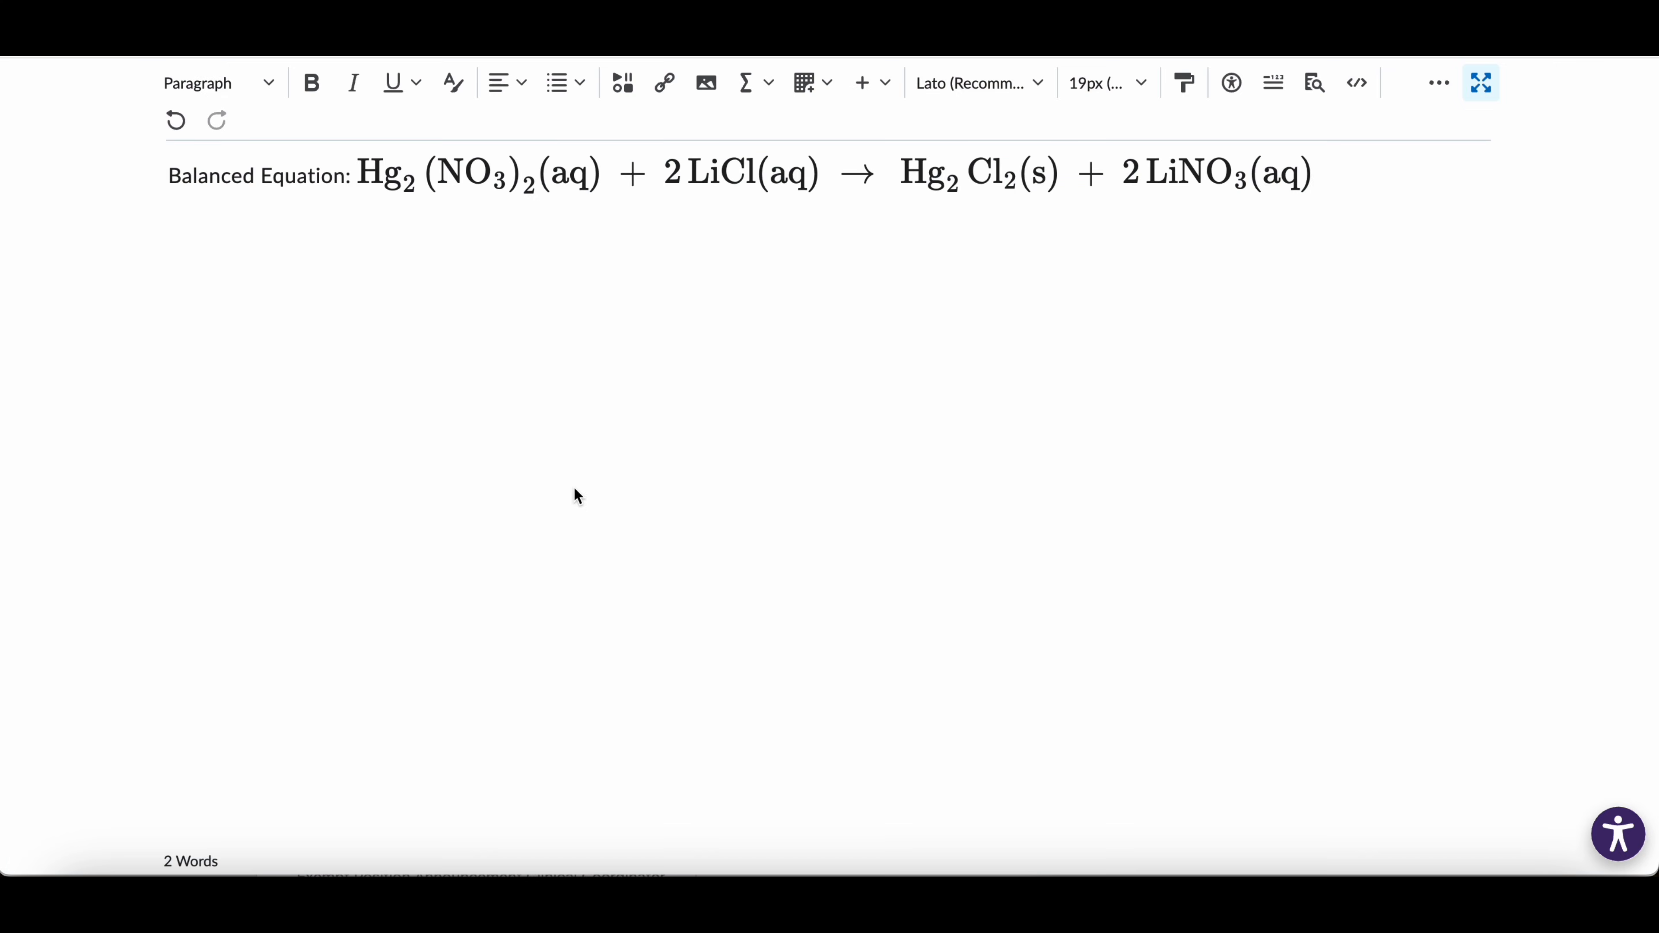
- Leave the full-screen editor and put the equation on its own line below "Balanced Equation:"
scroll(659, 383, "down", 10)
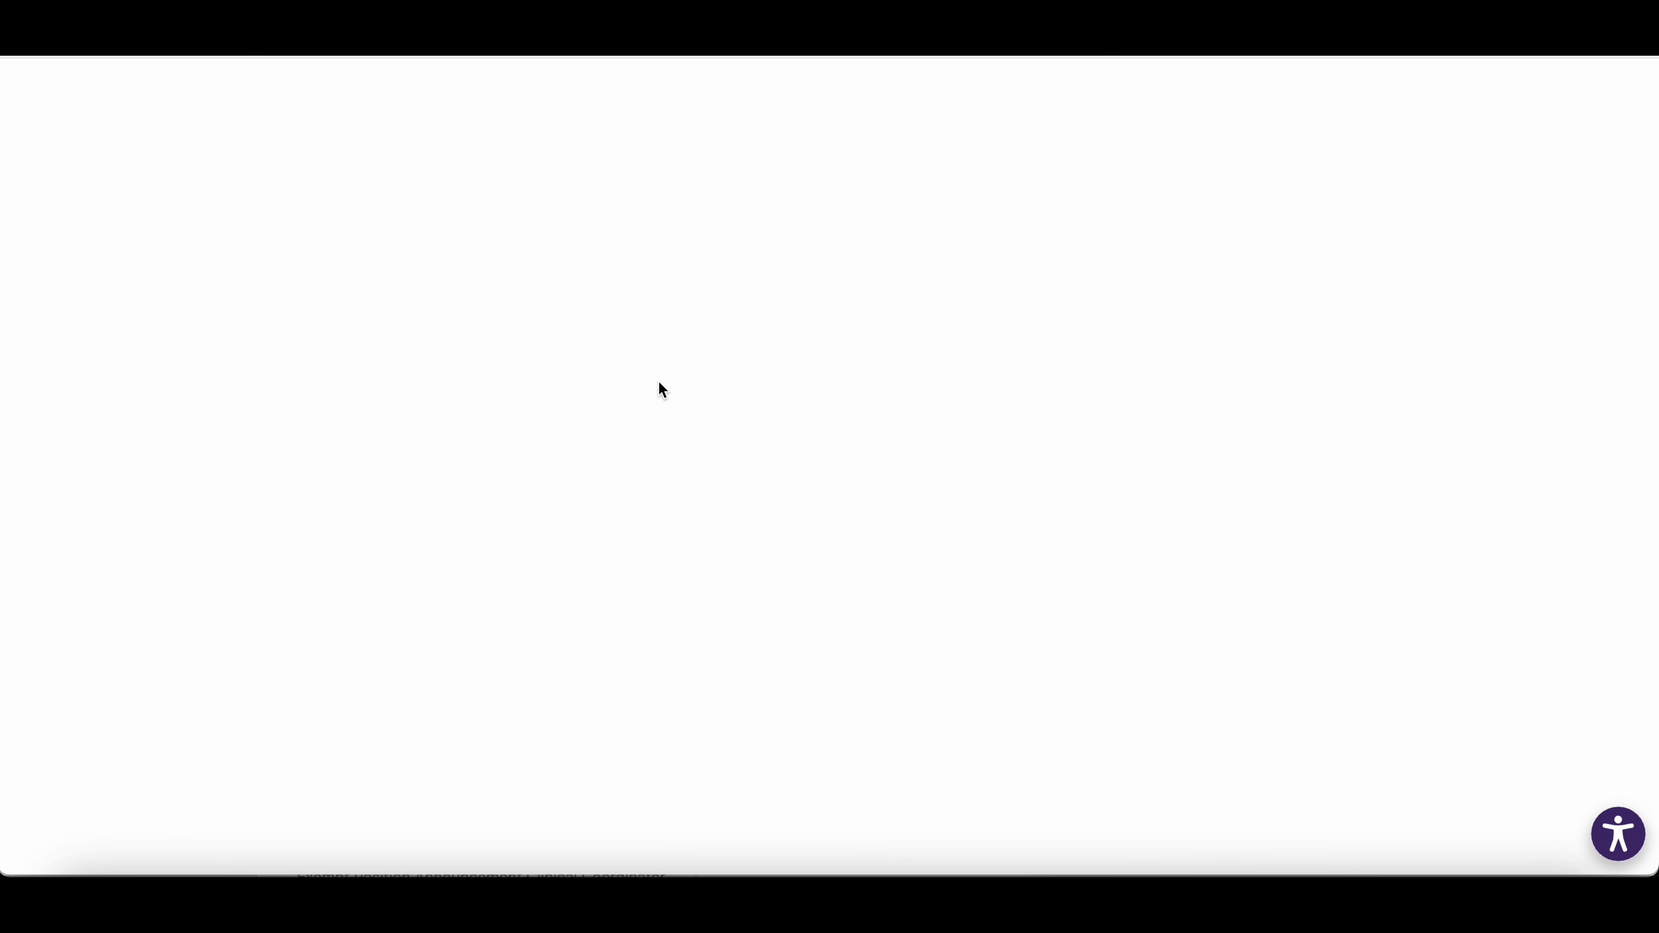
scroll(659, 383, "up", 10)
left_click(1481, 82)
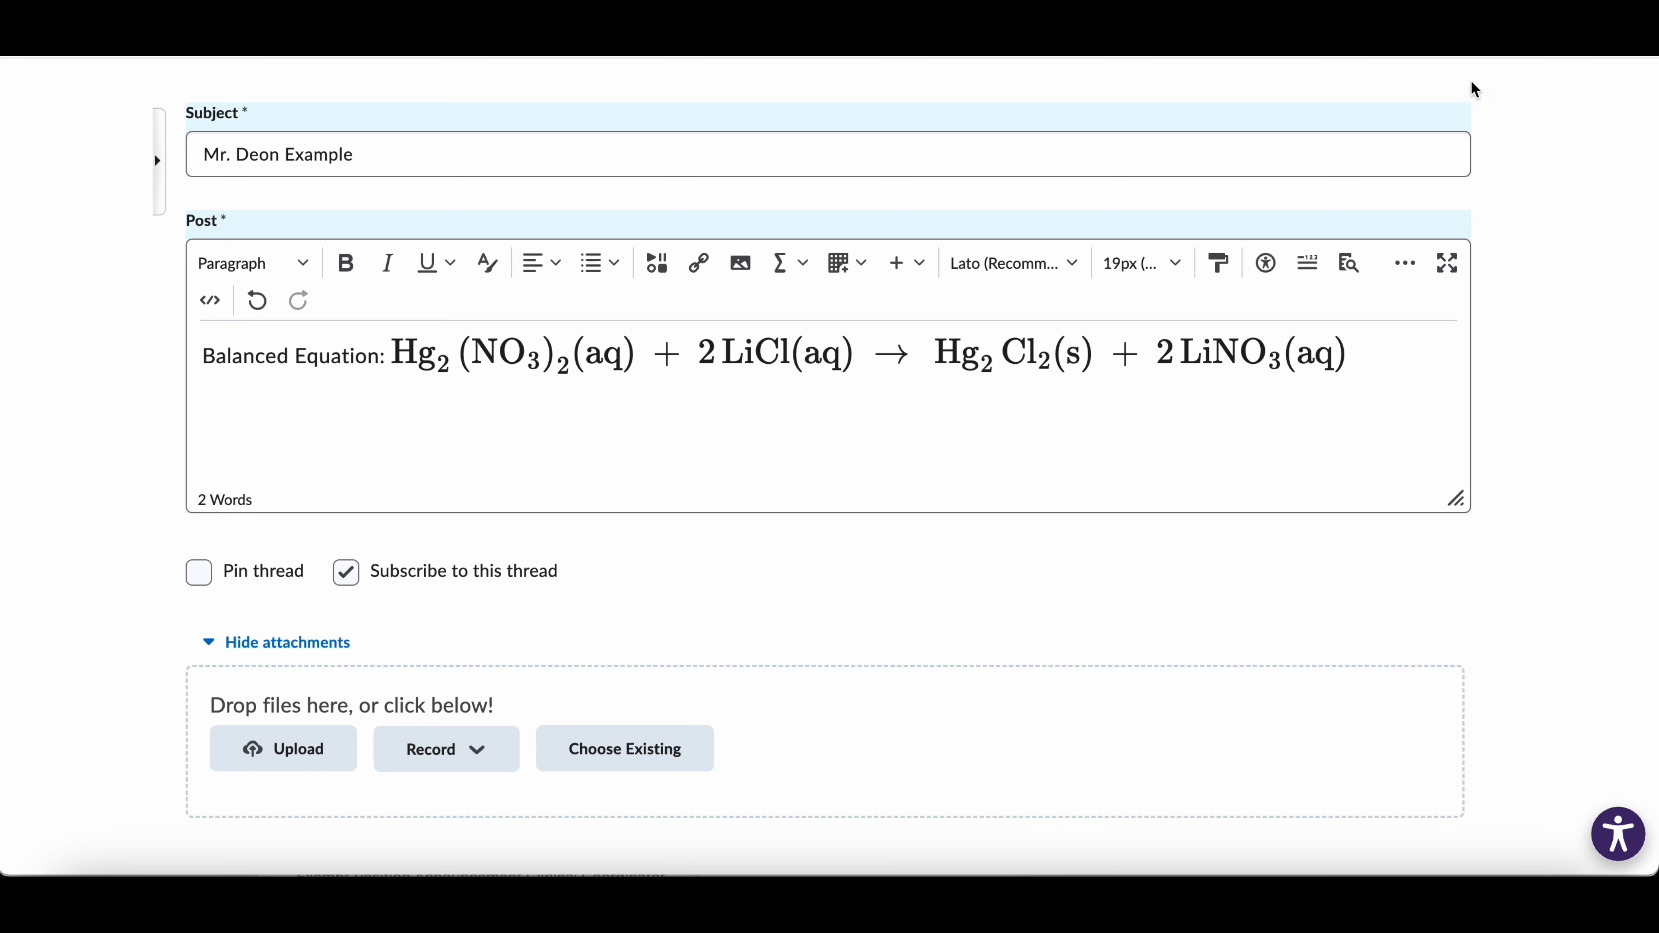
scroll(296, 608, "down", 5)
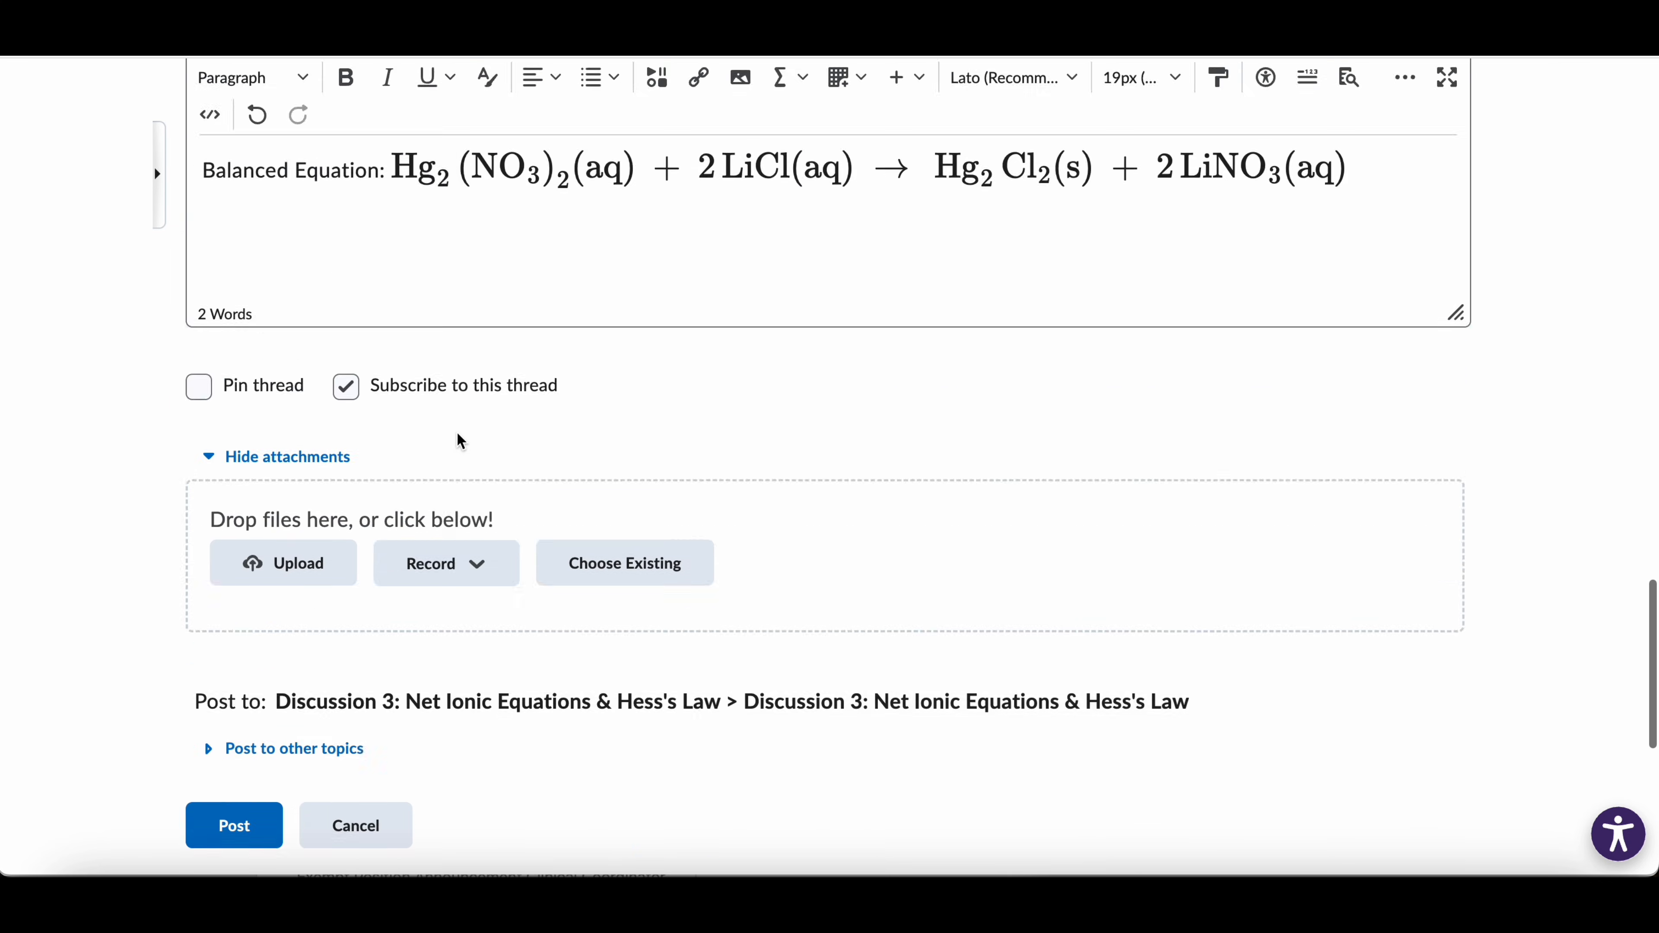
scroll(461, 442, "up", 5)
left_click(427, 445)
left_click(381, 441)
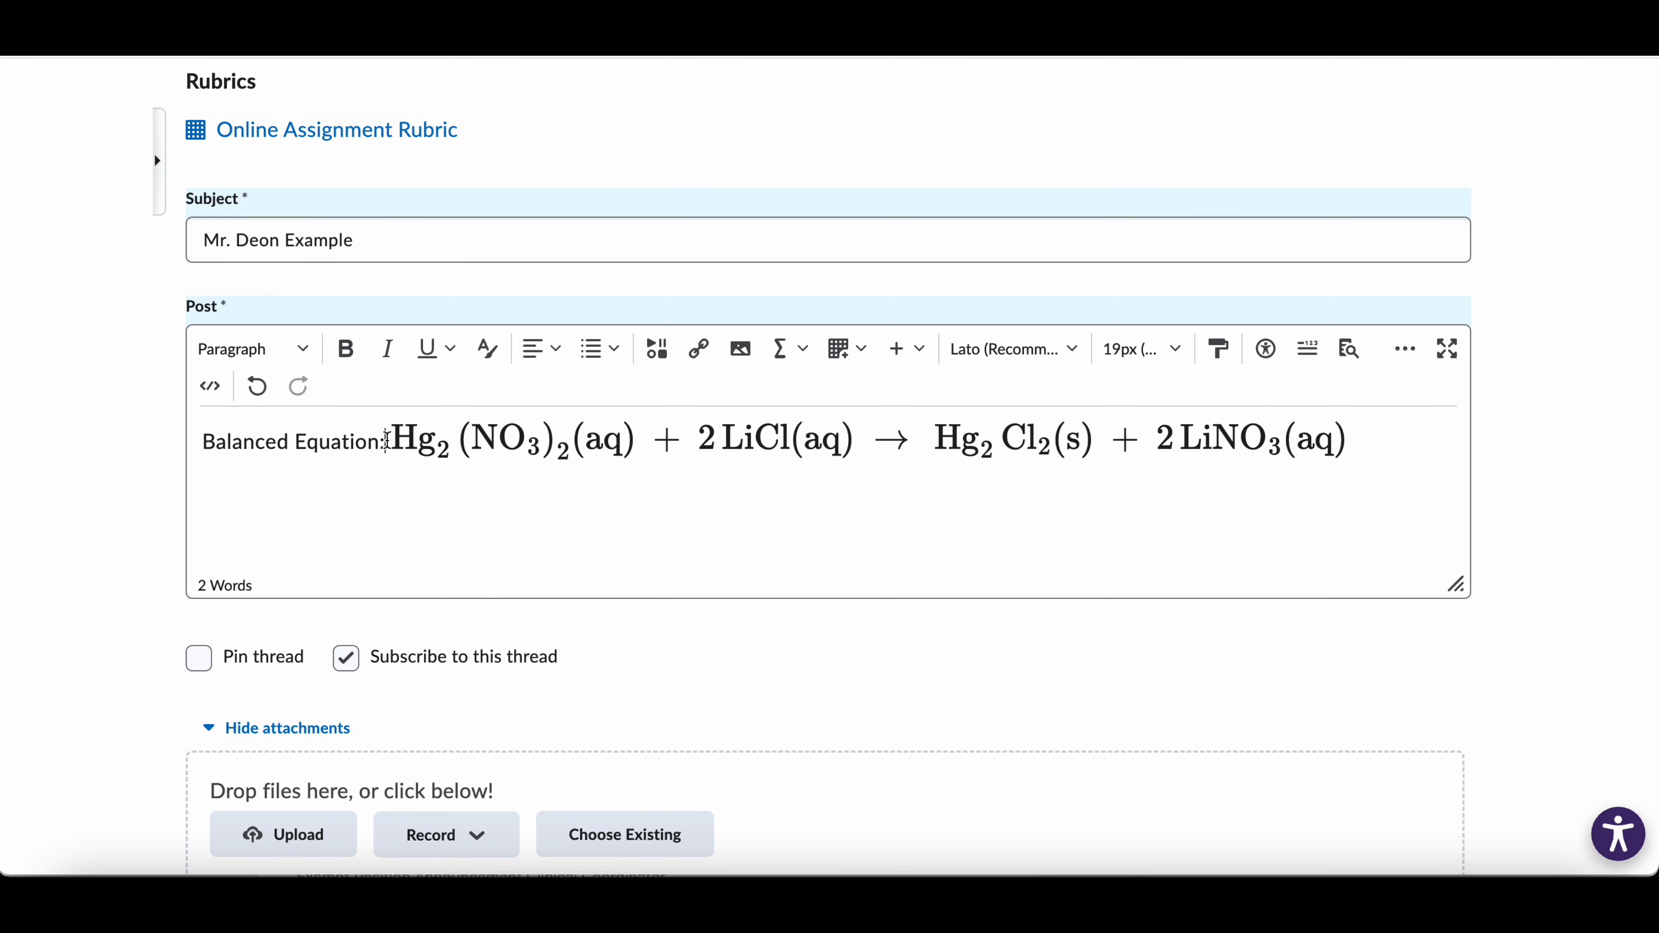
key("Return")
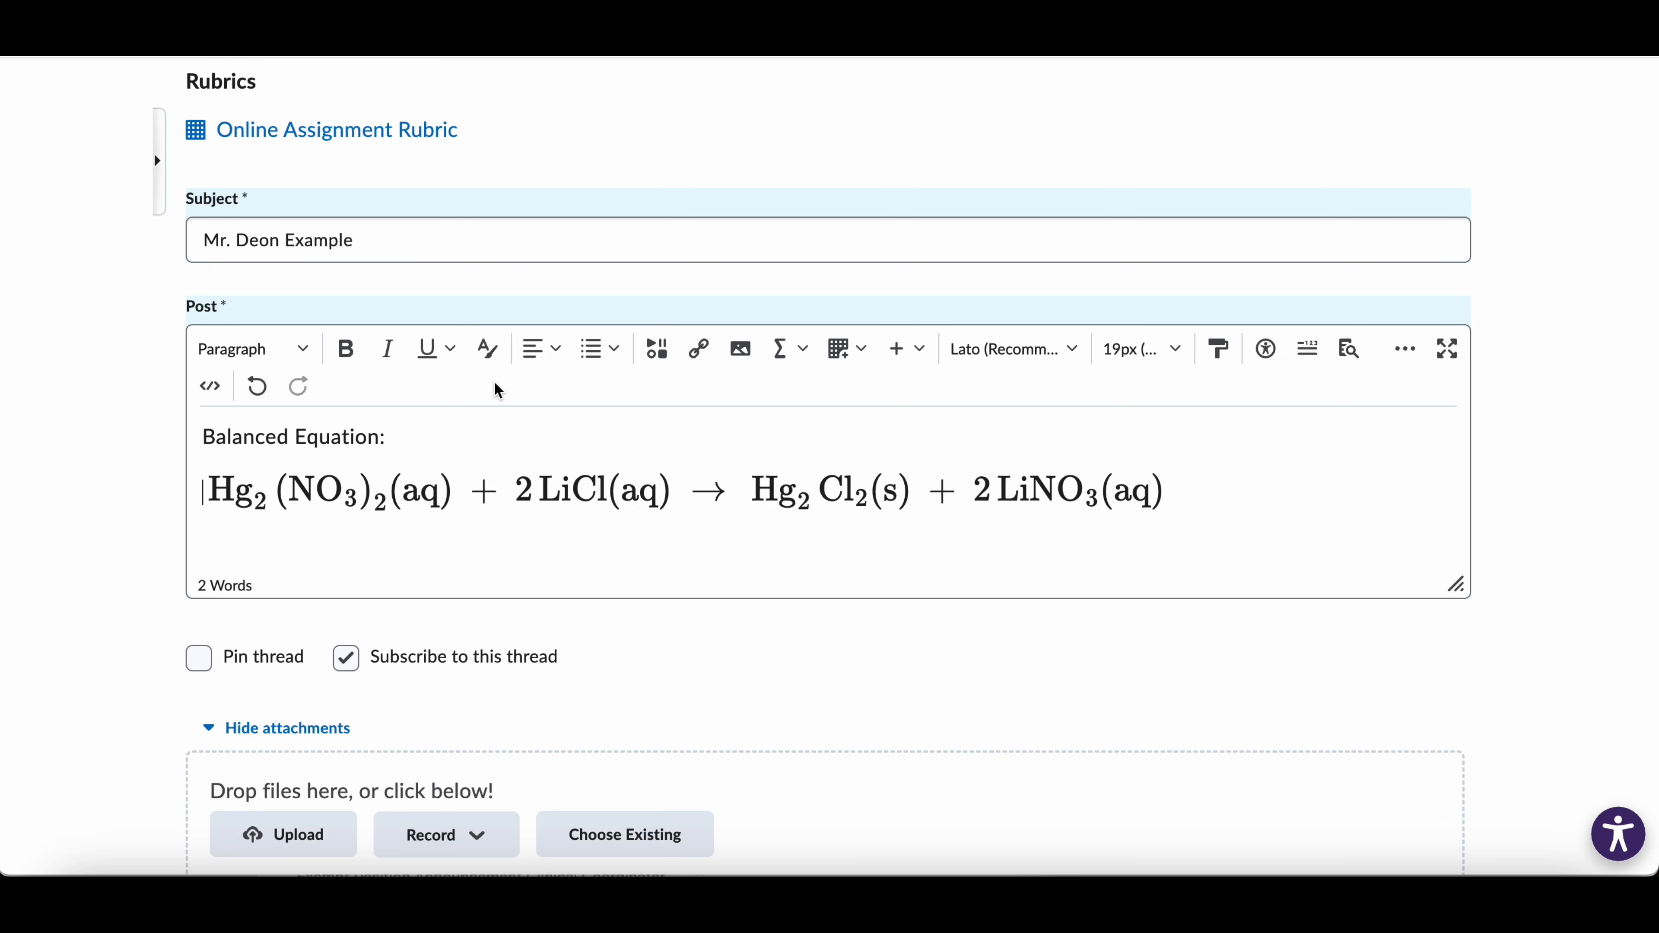
key("BackSpace")
key("Return")
- Publish the new discussion thread and expand its full text in the thread list
scroll(297, 493, "down", 5)
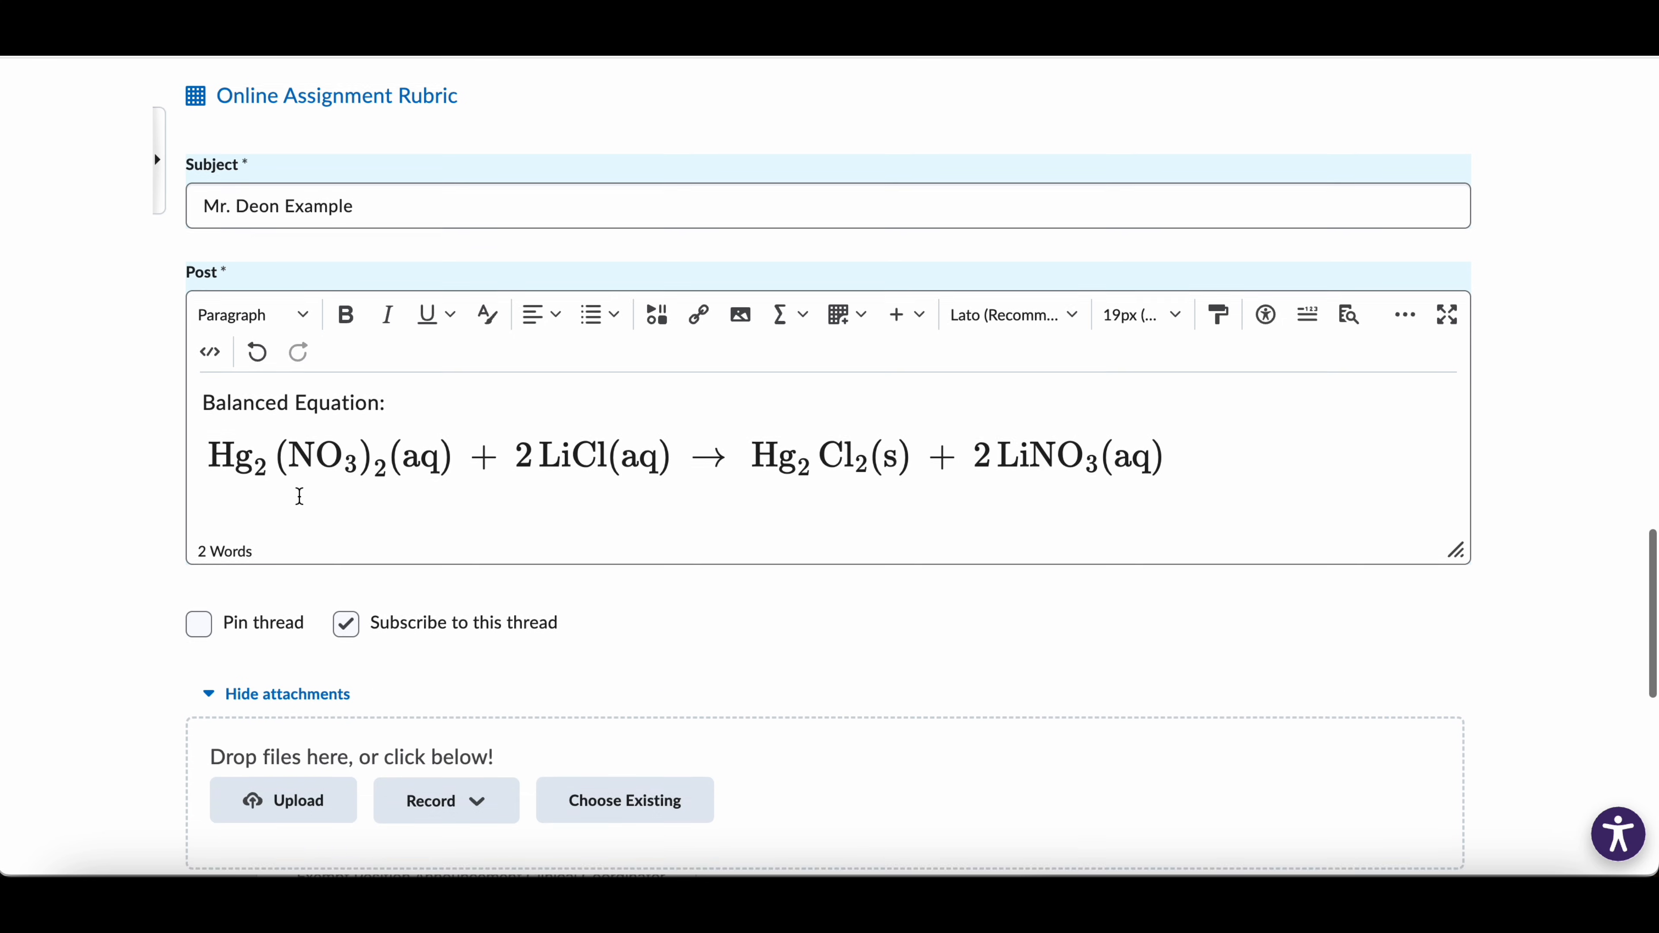
left_click(213, 749)
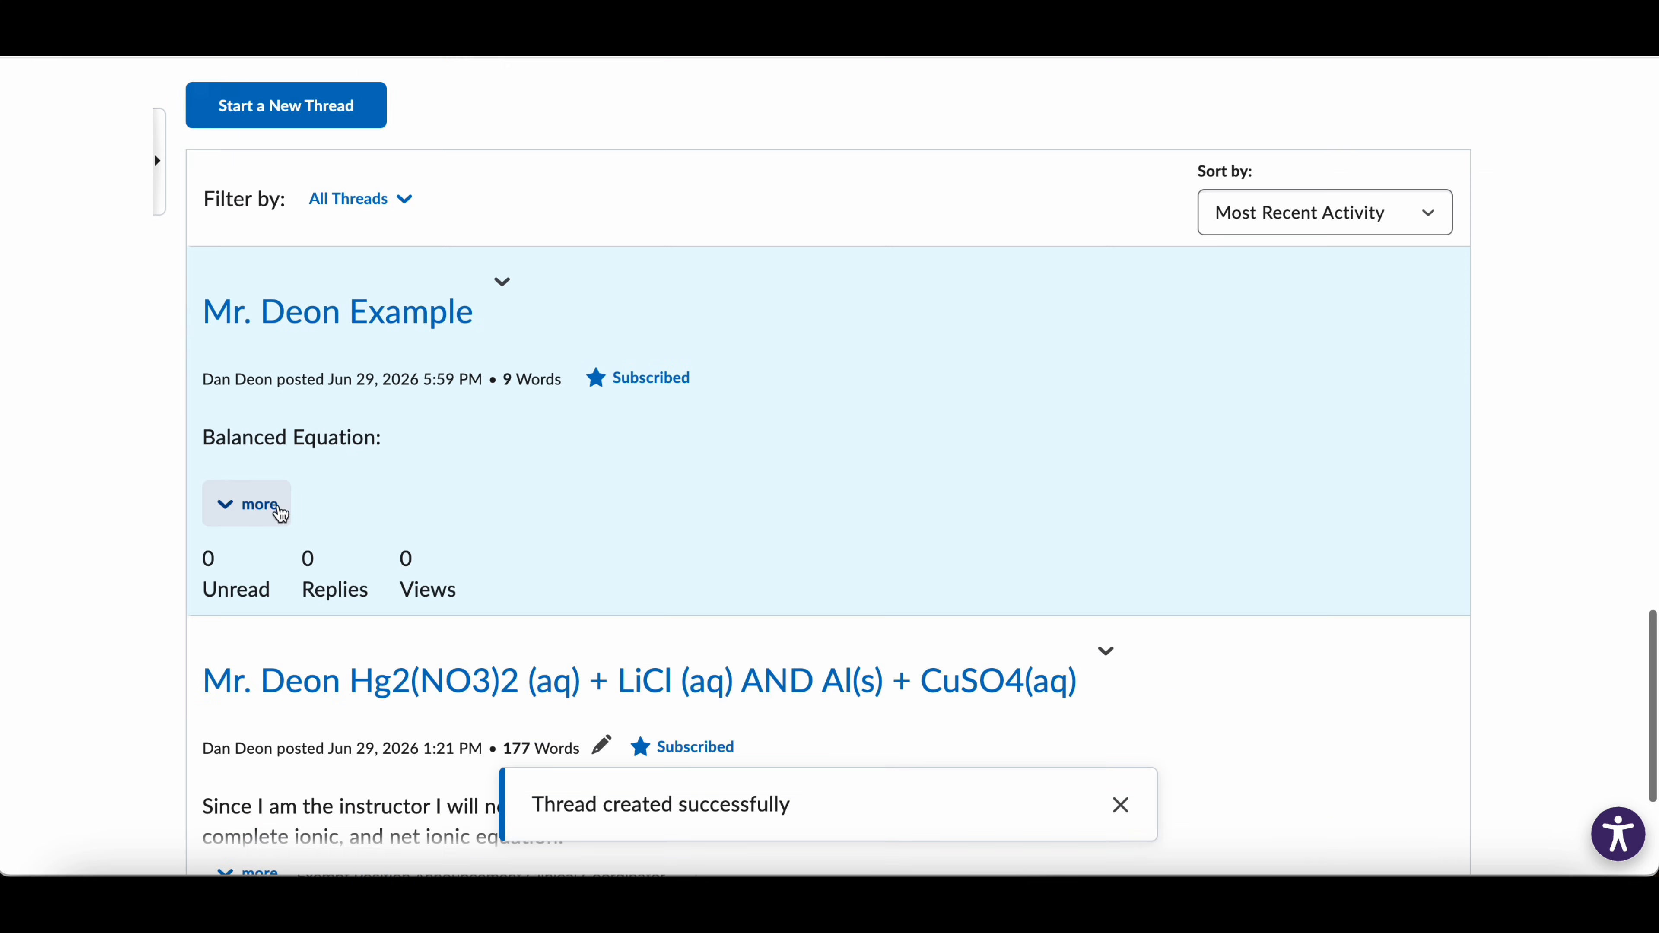
left_click(279, 512)
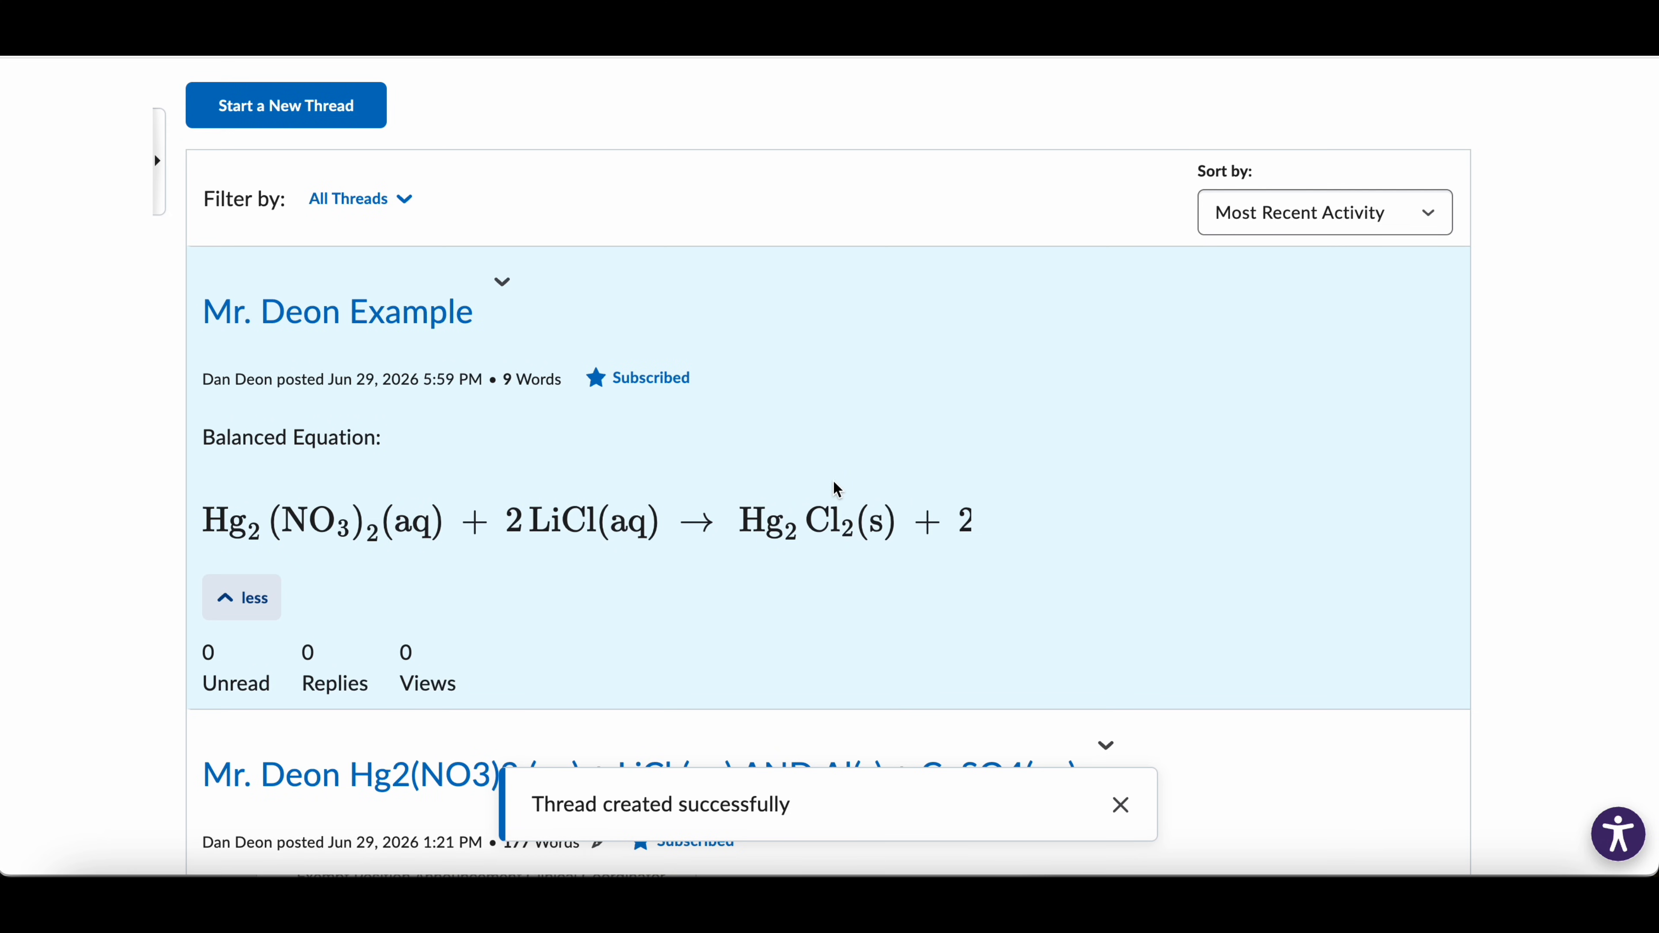
- Open the newly posted thread for editing in the full-screen editor
left_click(501, 281)
left_click(533, 353)
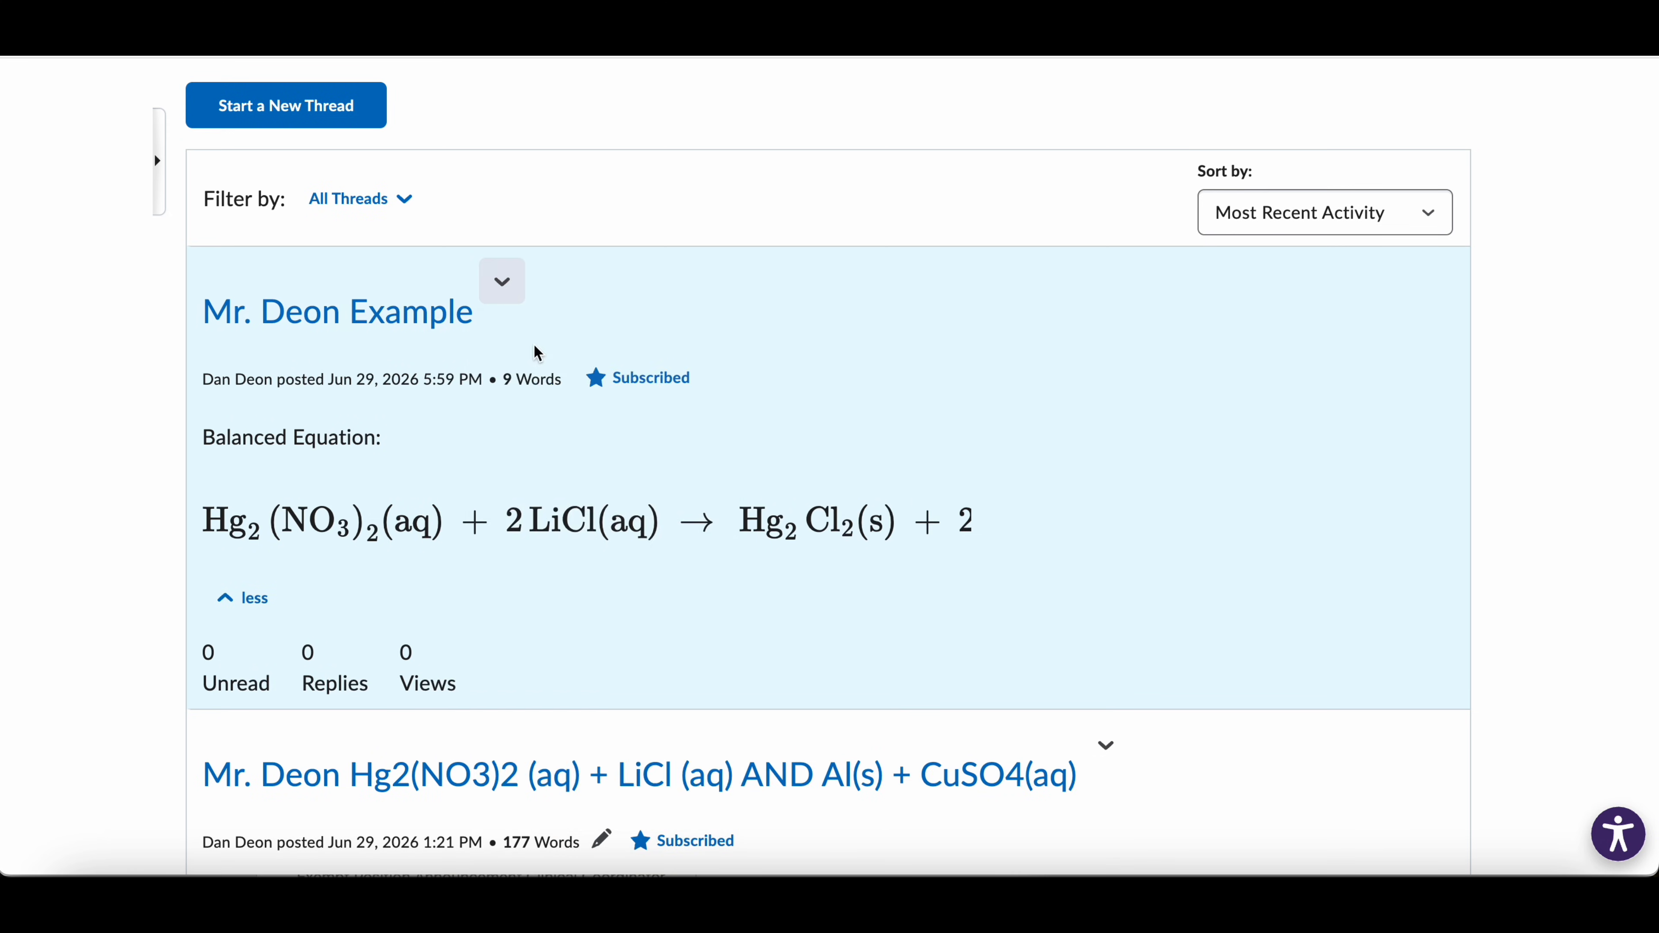
left_click(1434, 350)
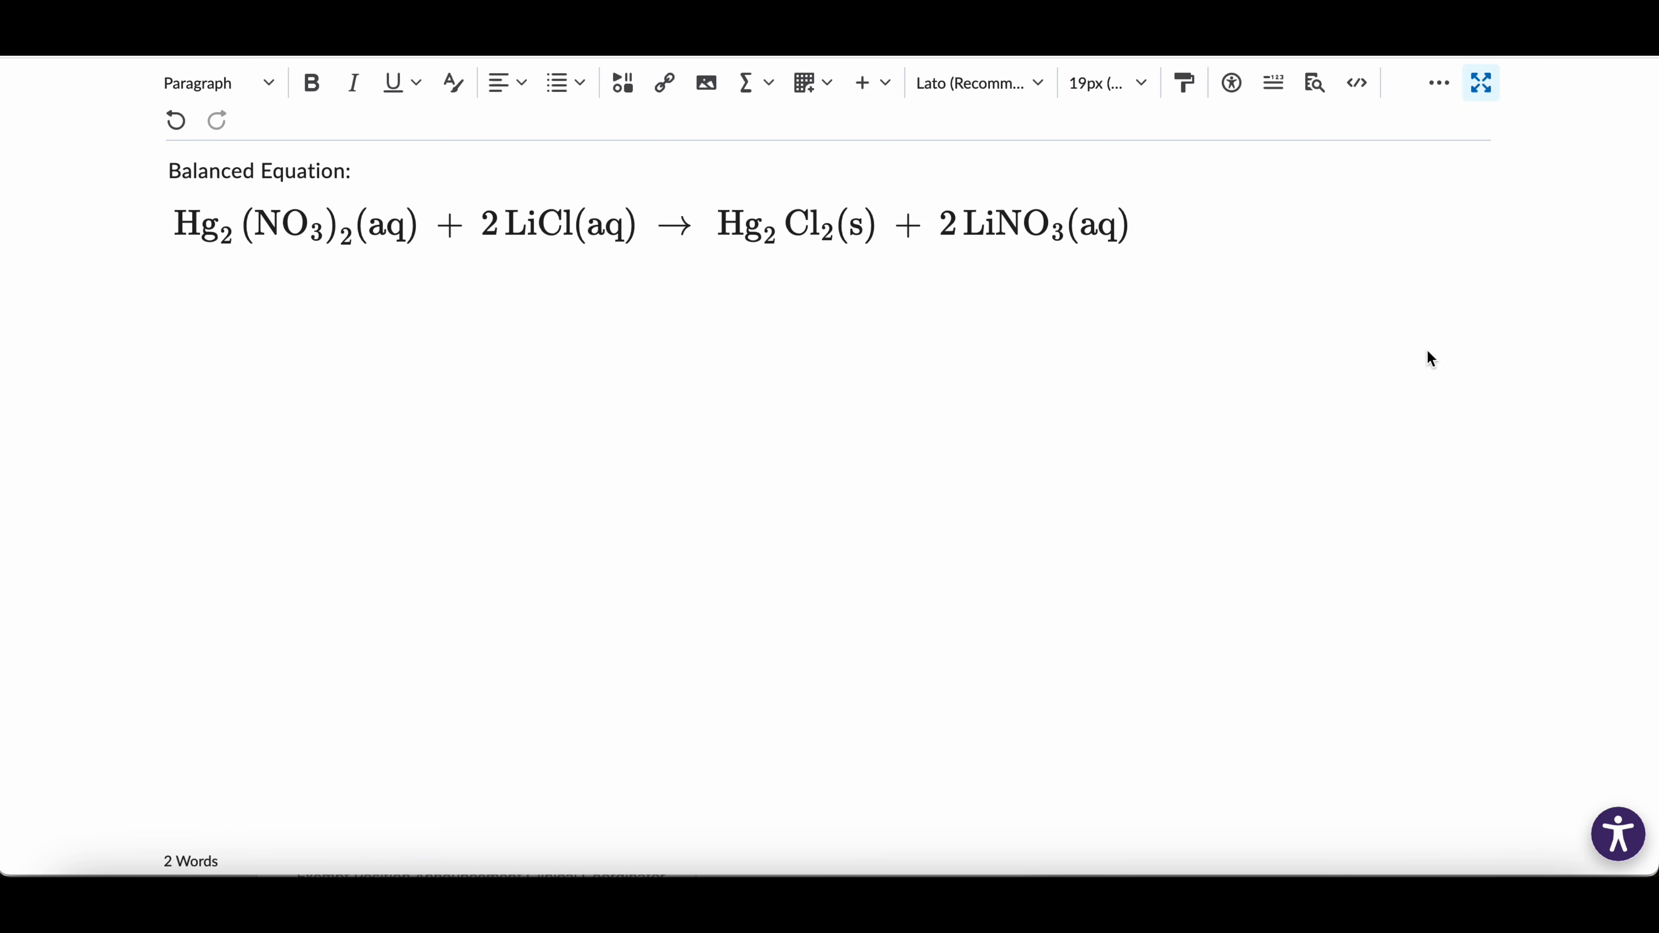
- Edit the inserted equation with a line break after the reaction arrow, placing the products on a second line
left_click(691, 226)
left_click_drag(692, 224, 759, 198)
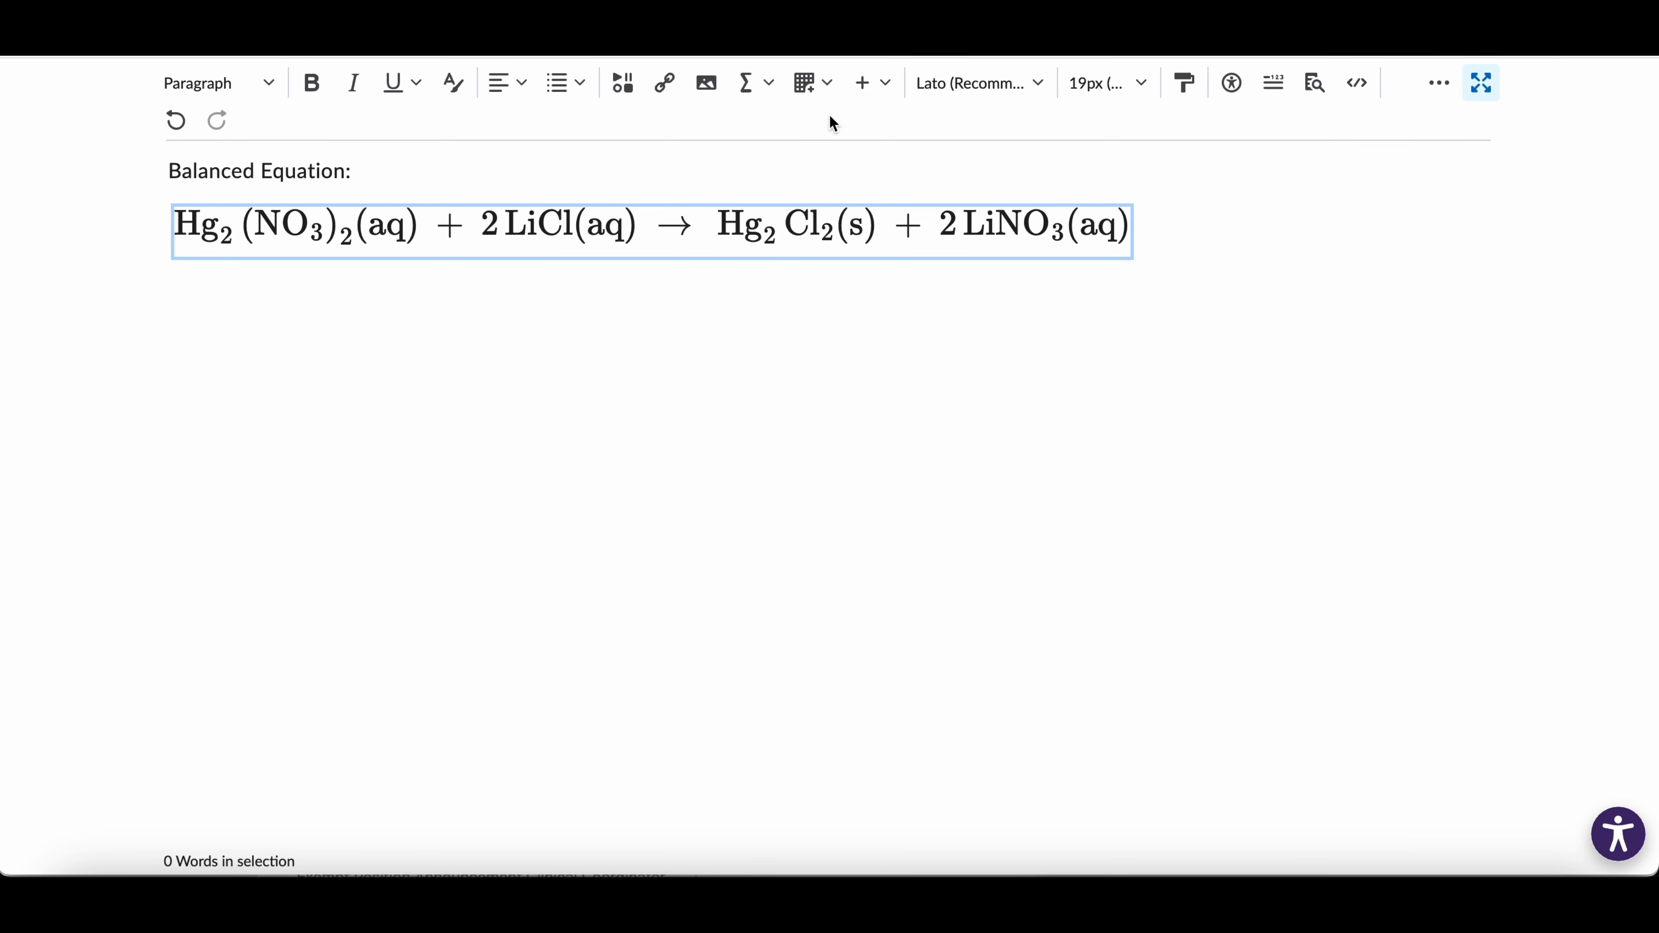
left_click(758, 82)
left_click(768, 279)
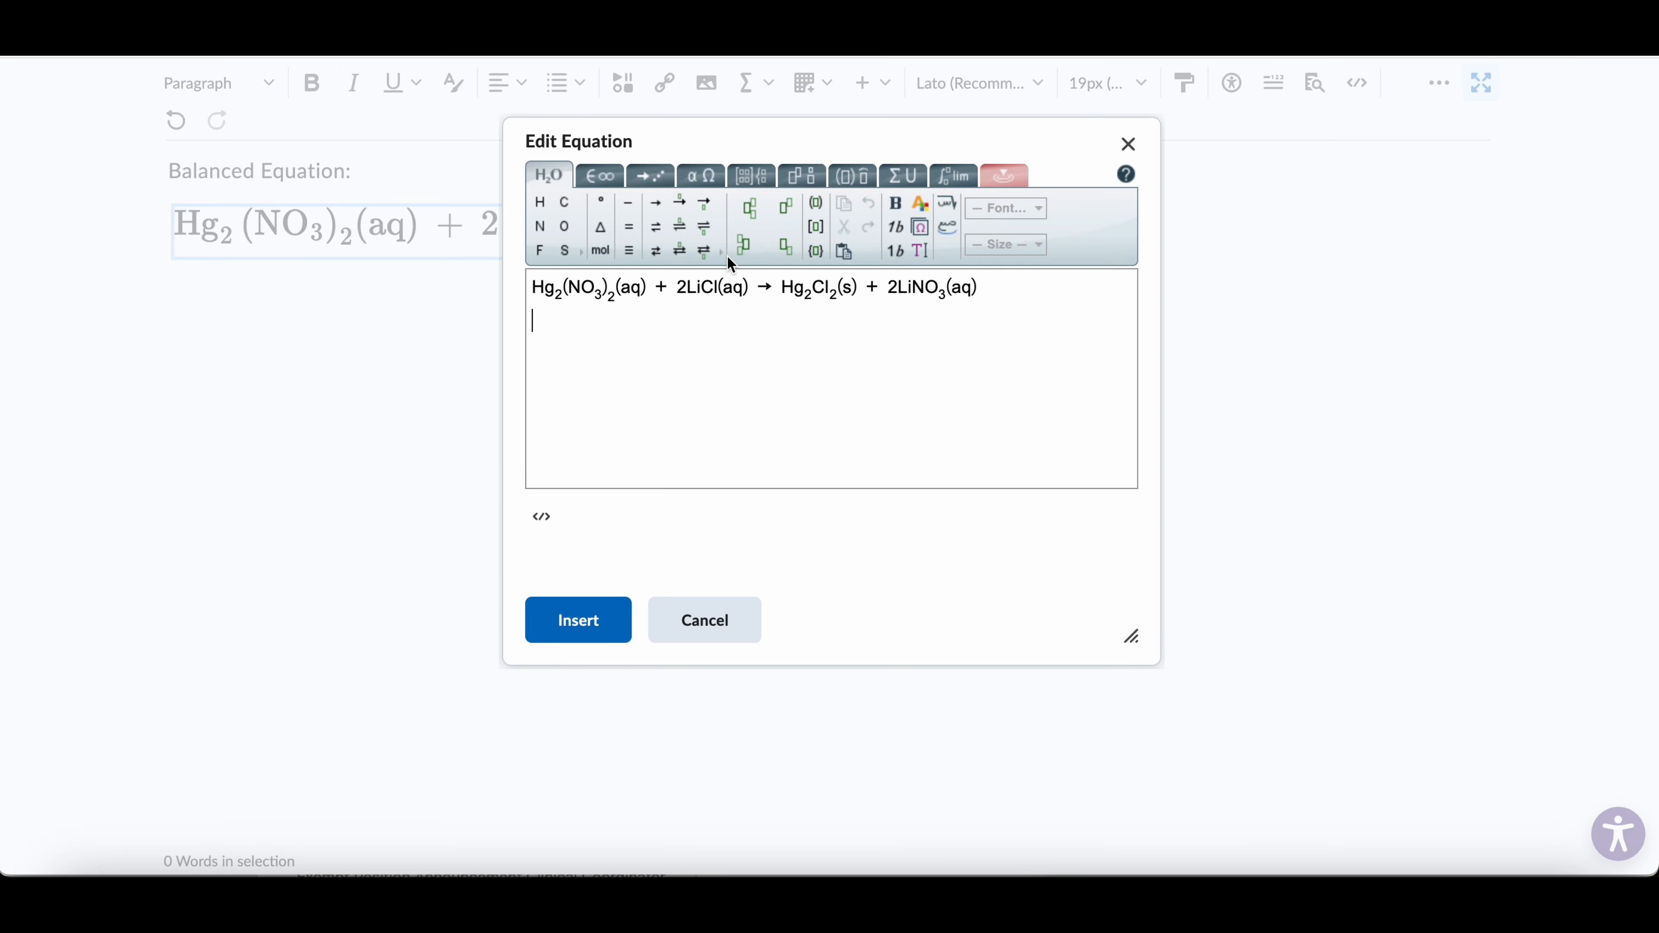
left_click(780, 288)
key("Return")
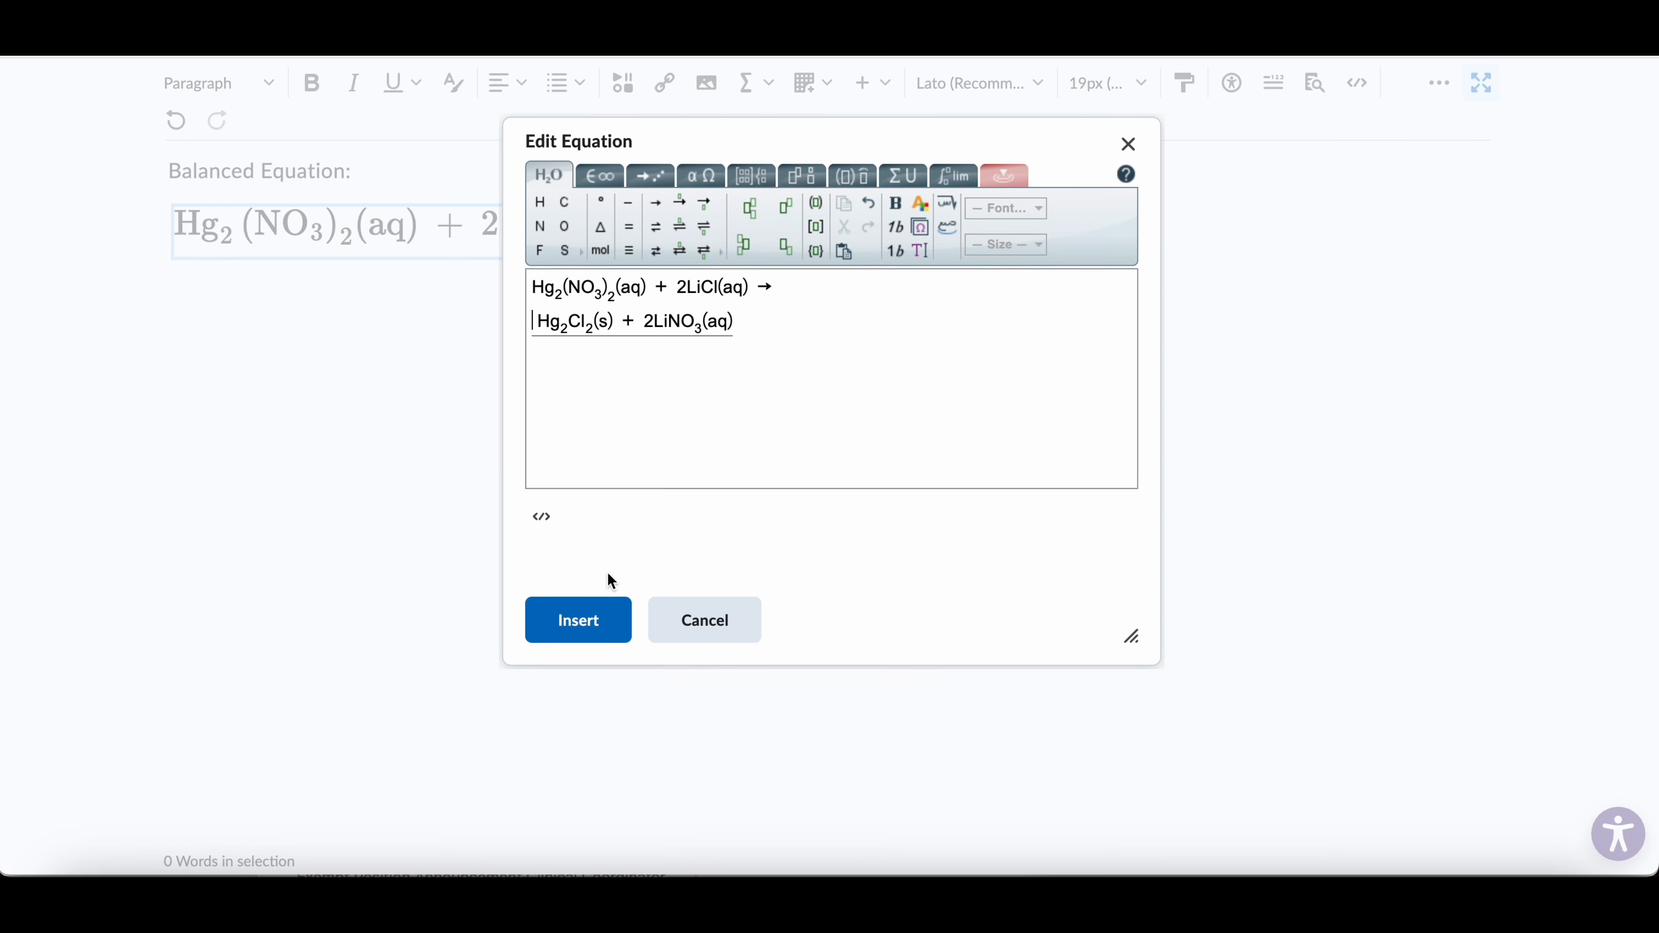
left_click(592, 623)
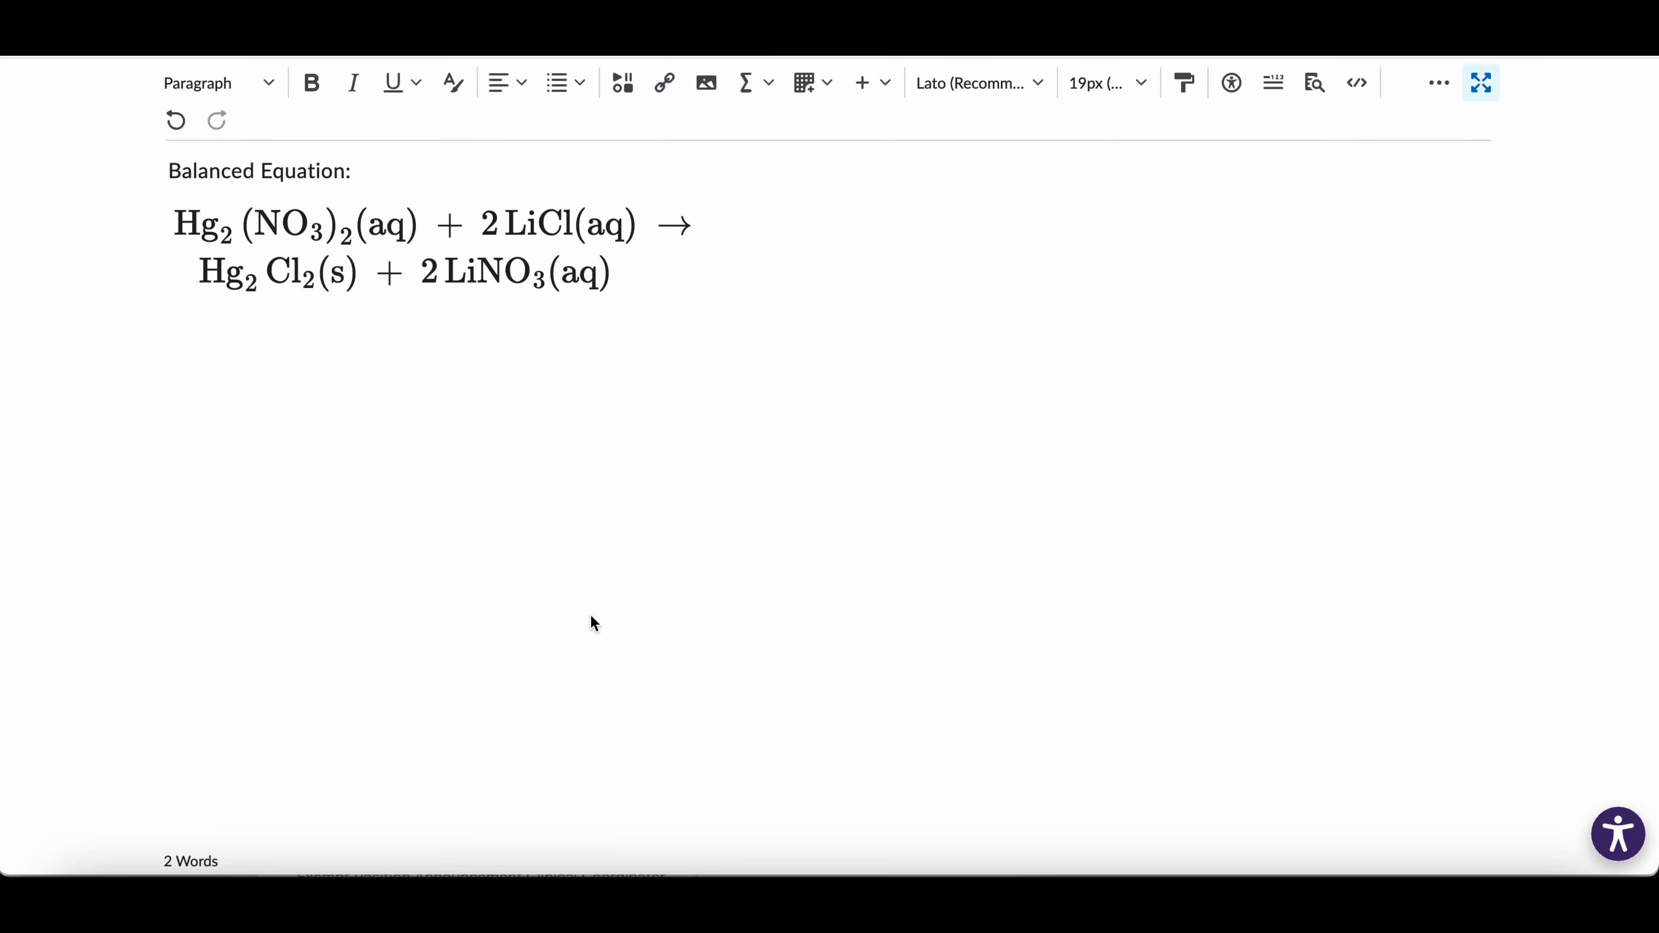
- Leave the full-screen editor, save the edited thread and expand its full text in the thread list
left_click(1482, 83)
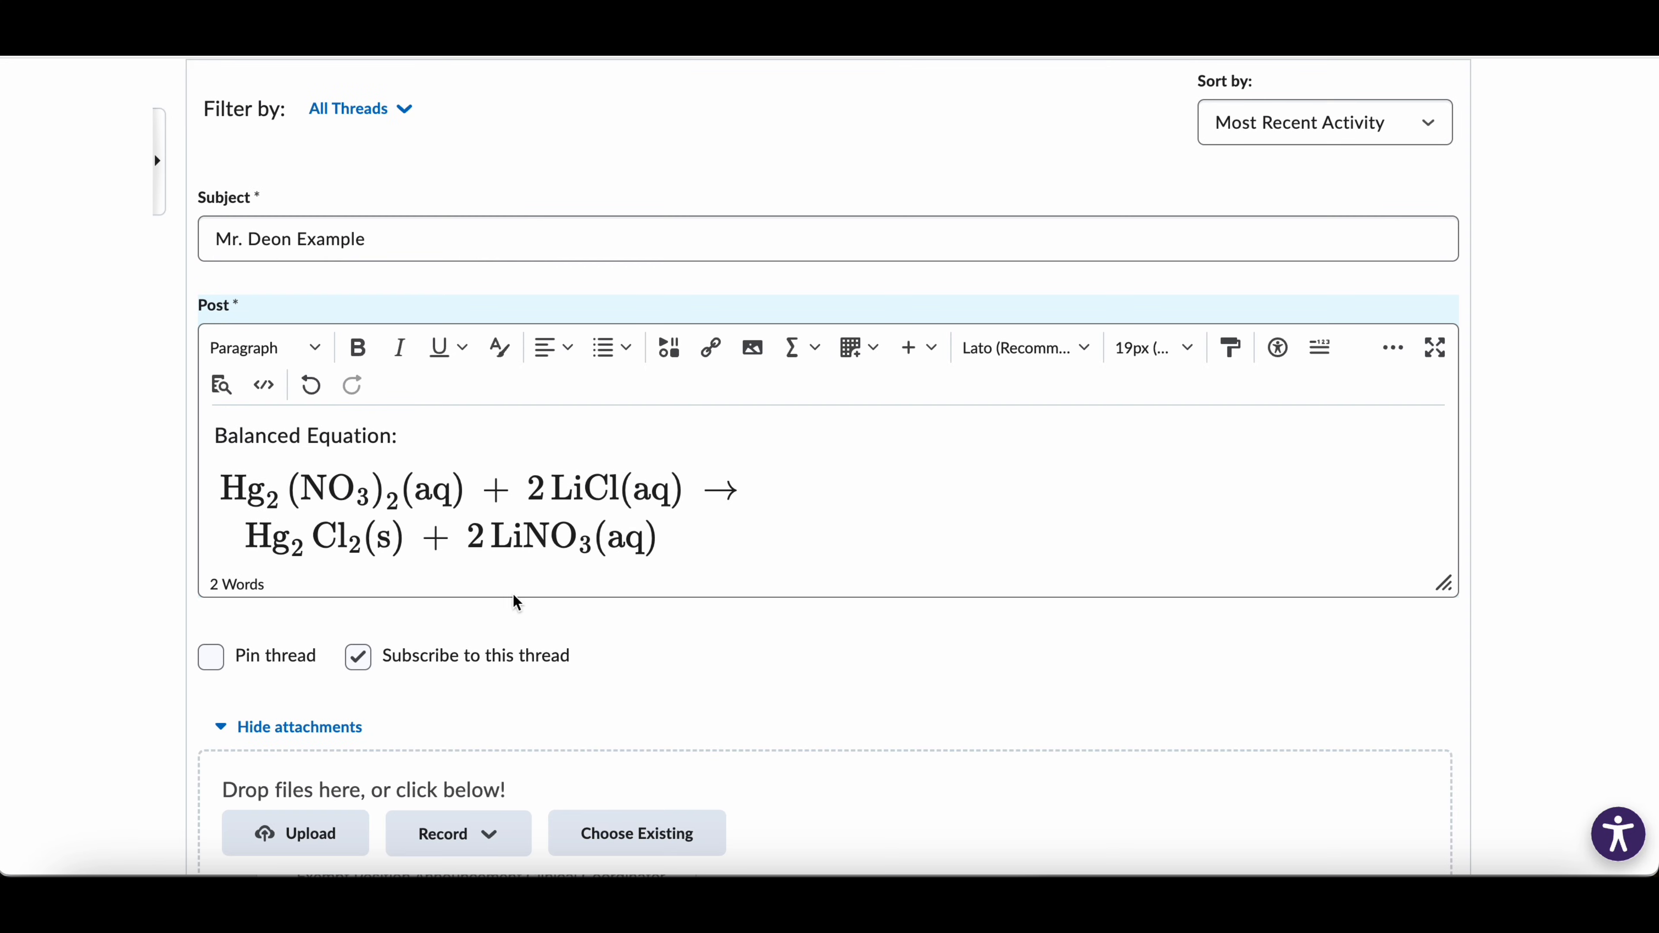
scroll(426, 418, "down", 2)
scroll(385, 527, "down", 6)
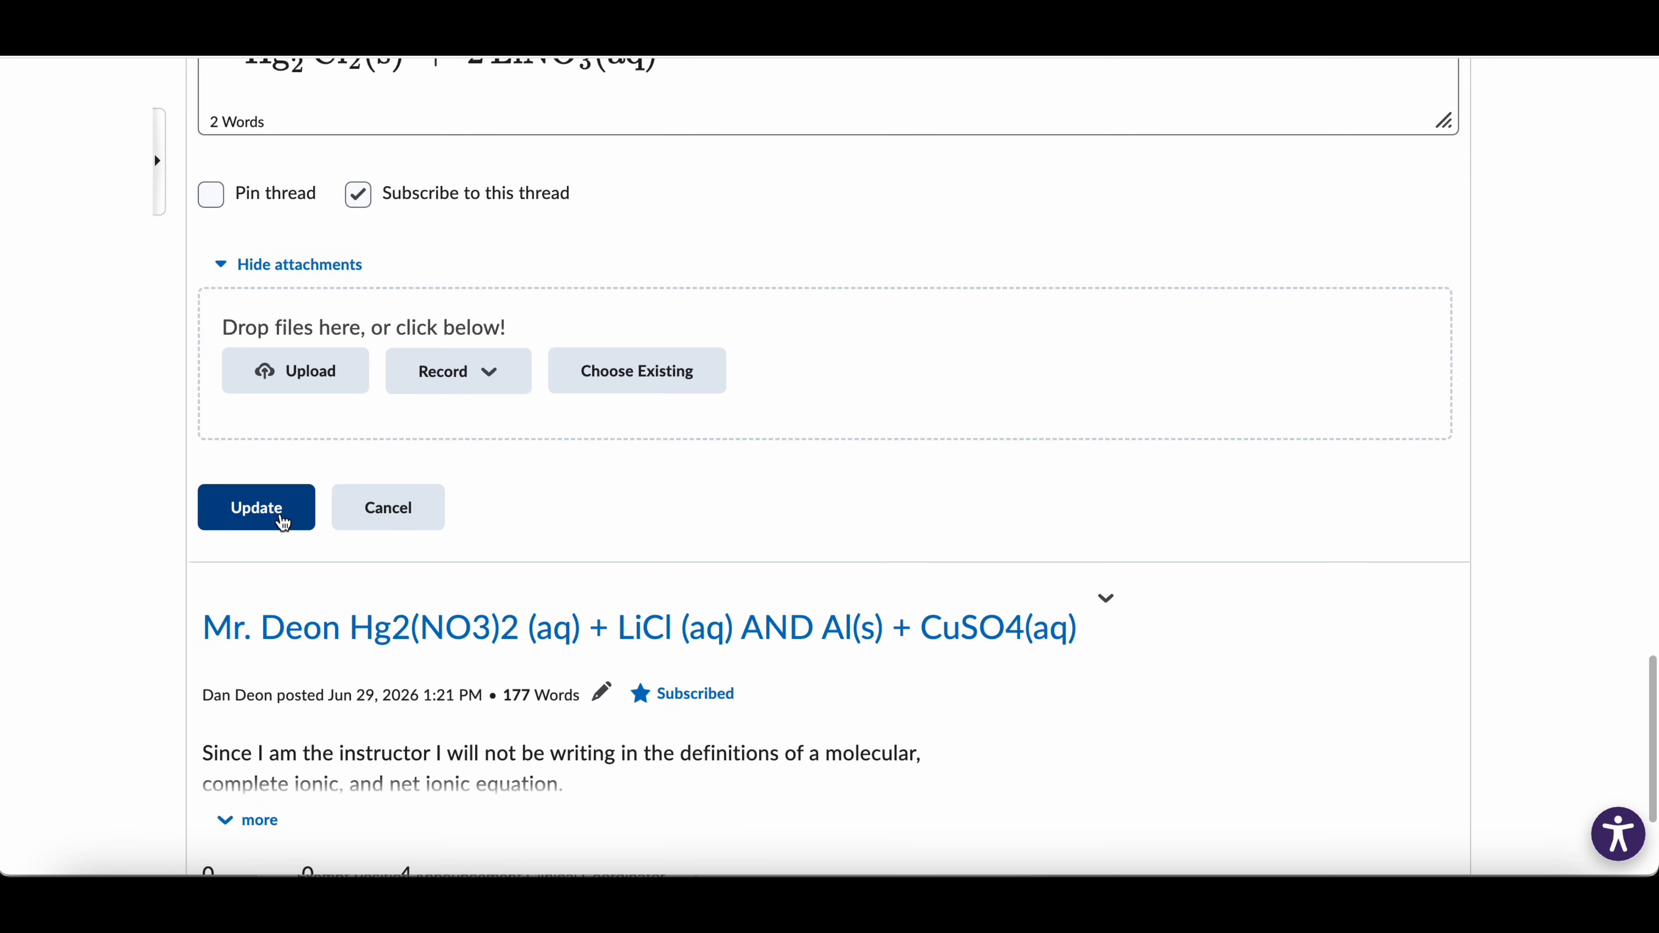
left_click(275, 513)
scroll(544, 431, "up", 10)
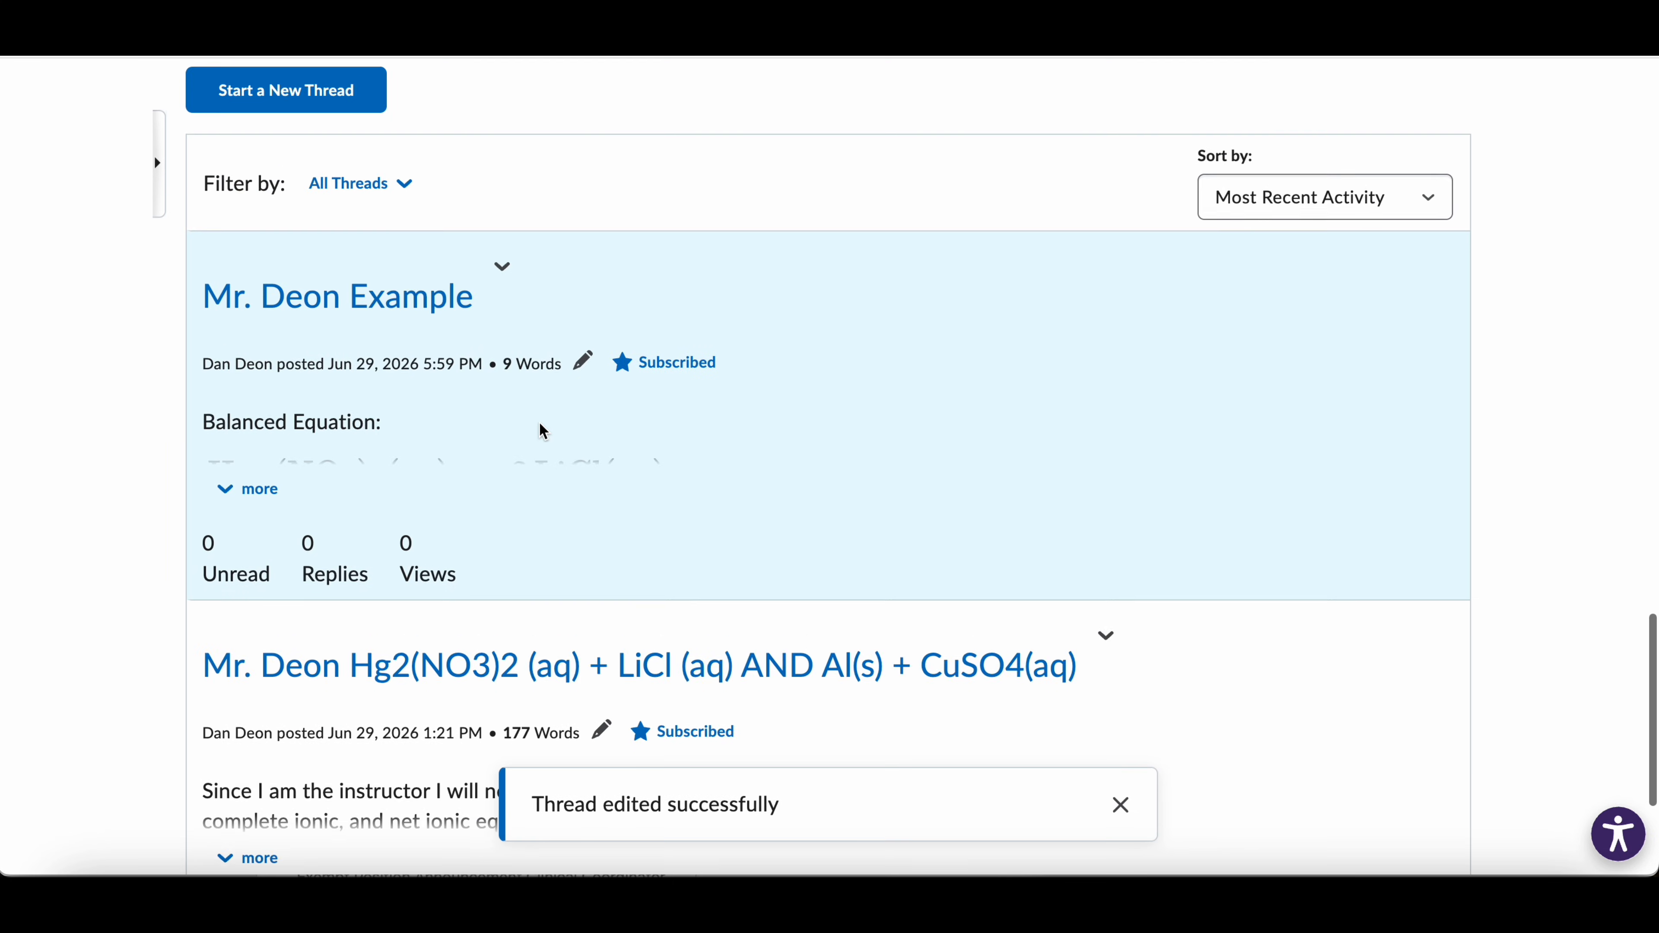
left_click(235, 591)
scroll(405, 353, "down", 2)
scroll(405, 350, "down", 1)
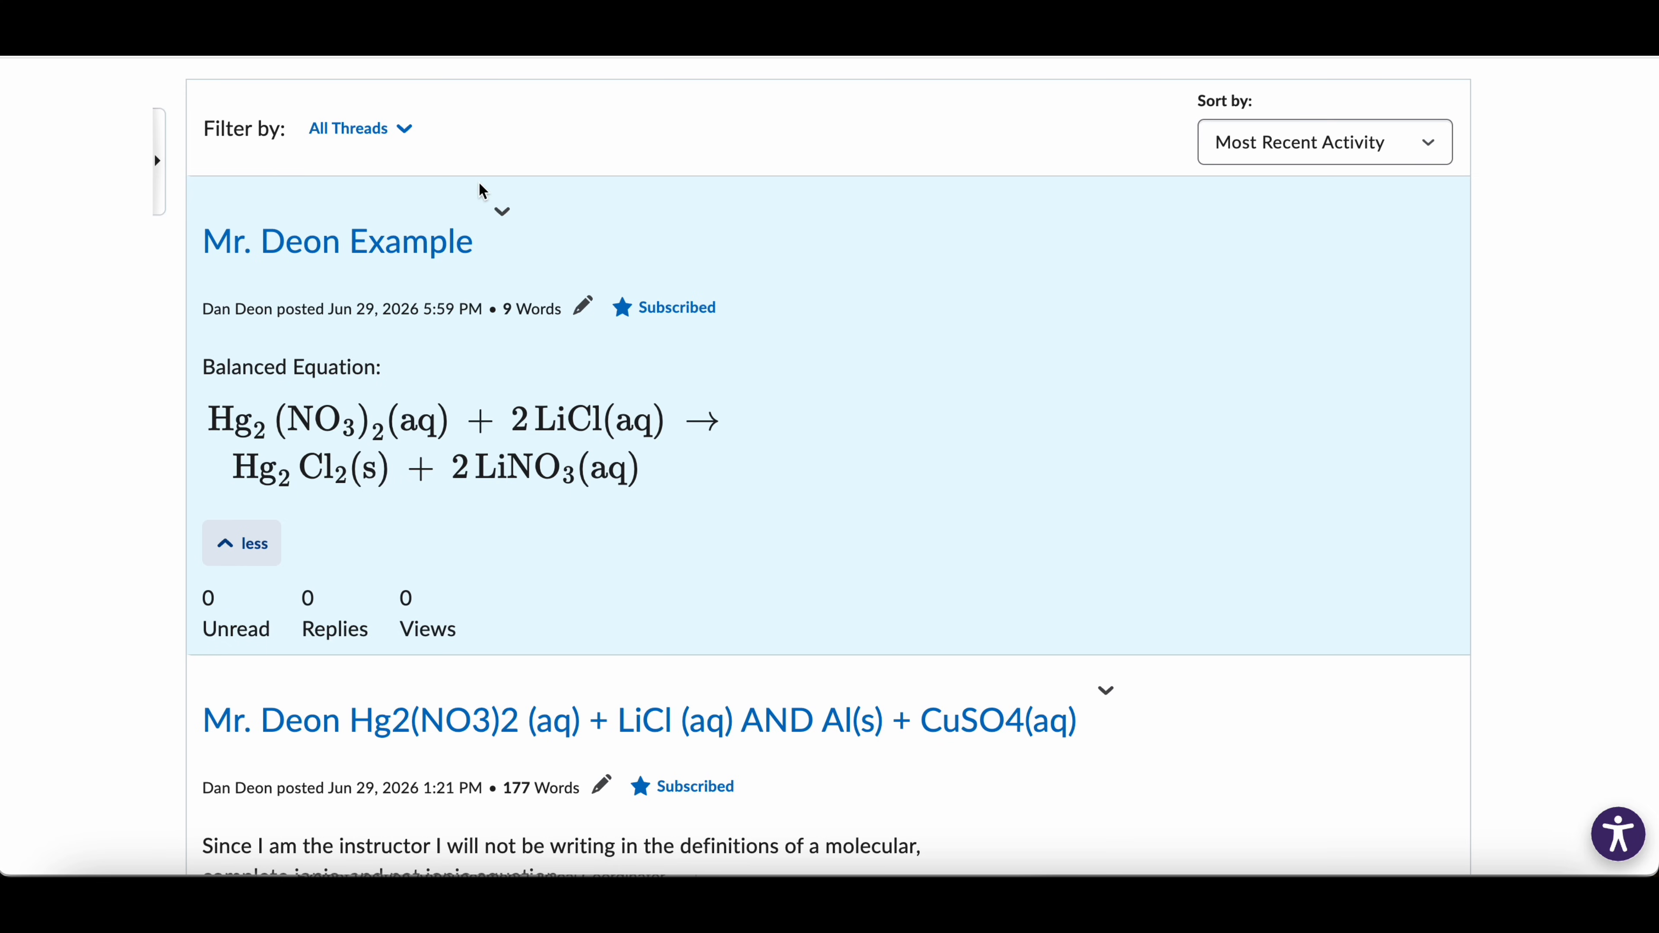
- Reopen the example thread for editing and start a new line below the balanced equation
left_click(502, 211)
left_click(541, 282)
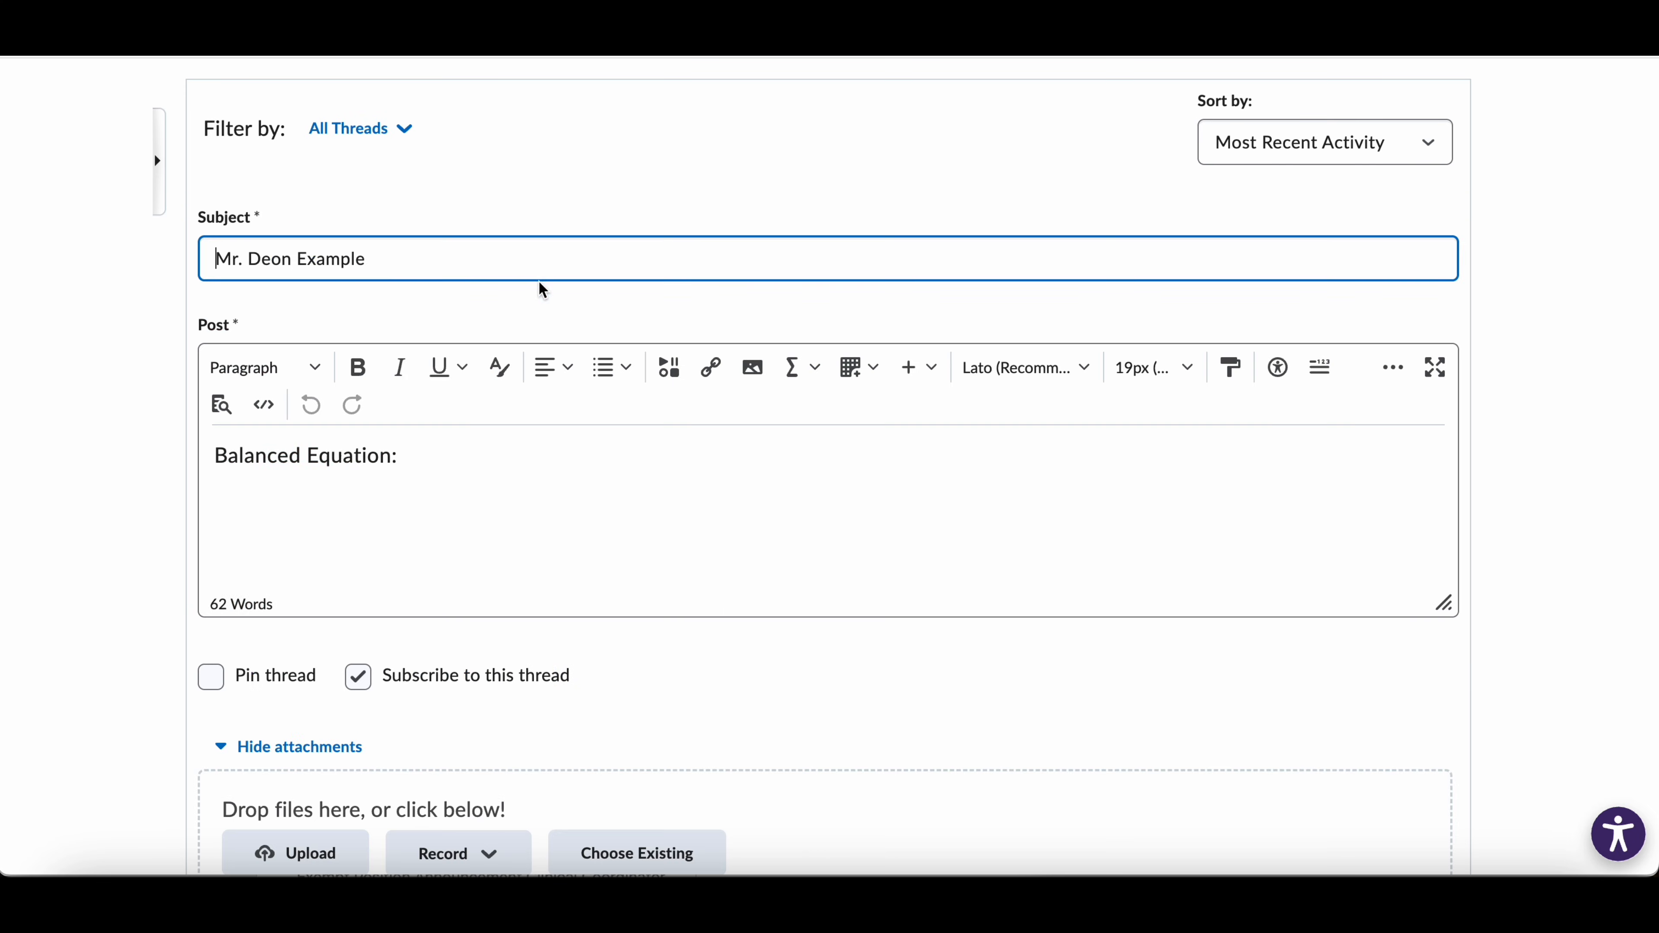
scroll(833, 445, "down", 1)
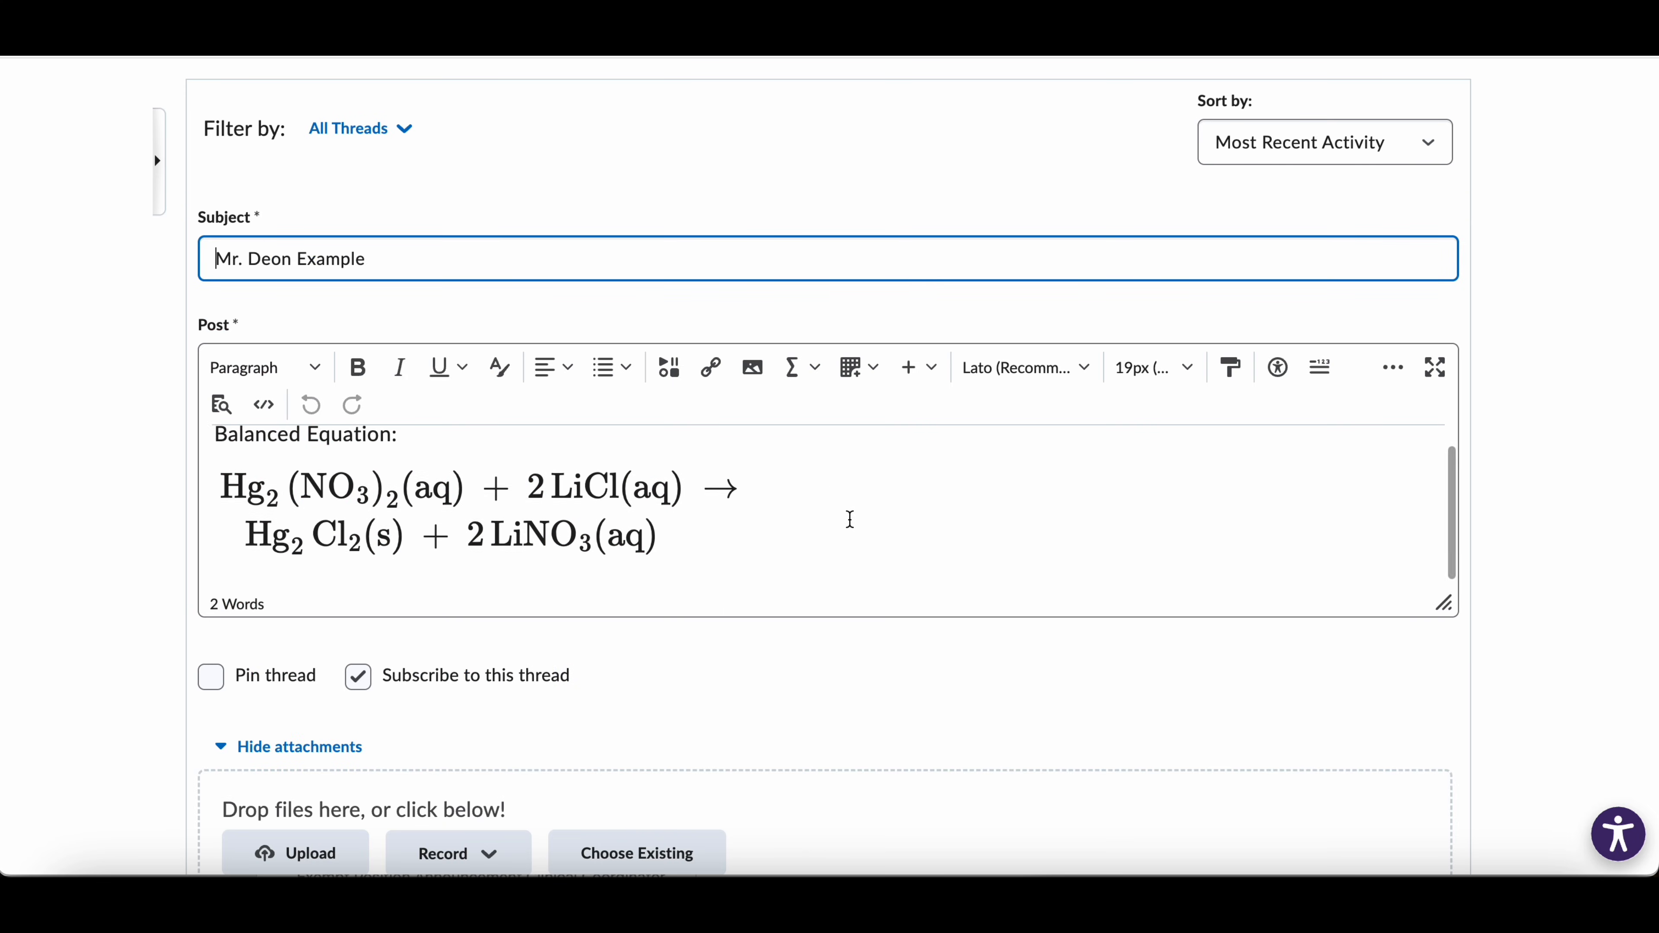
left_click(844, 554)
key("Return")
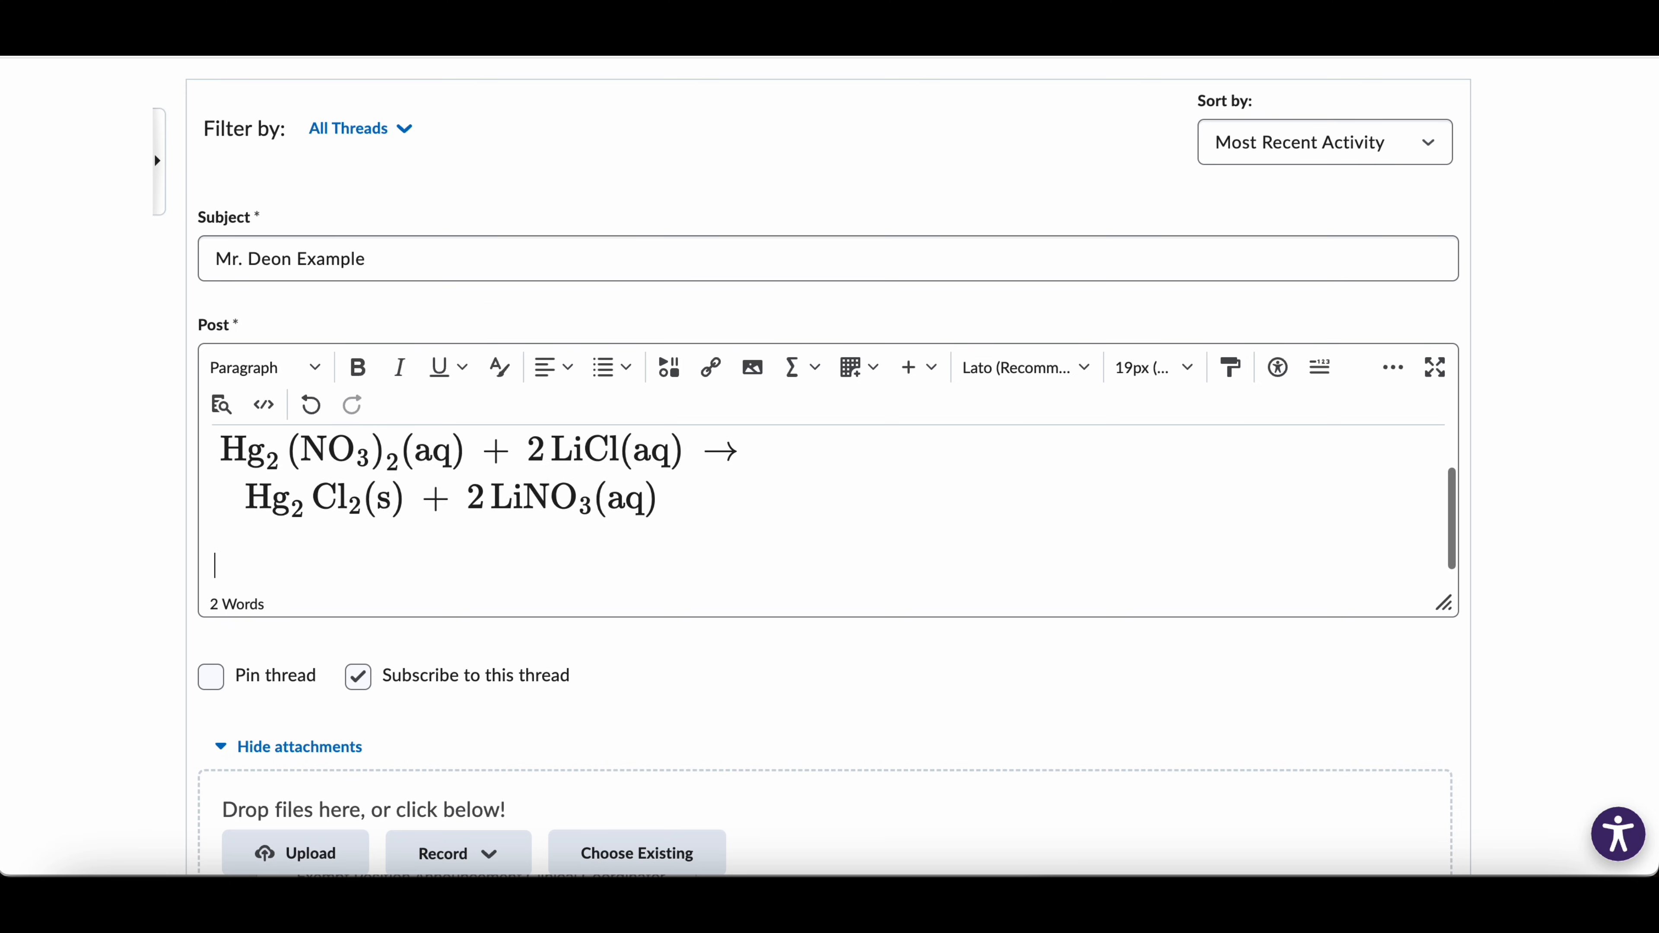
- Add the heading "Complete Ionic Equation with Spectator Ions Cancelling" below the balanced equation and start a new line under it
type("N")
key("BackSpace")
type("Complete Ionicv ")
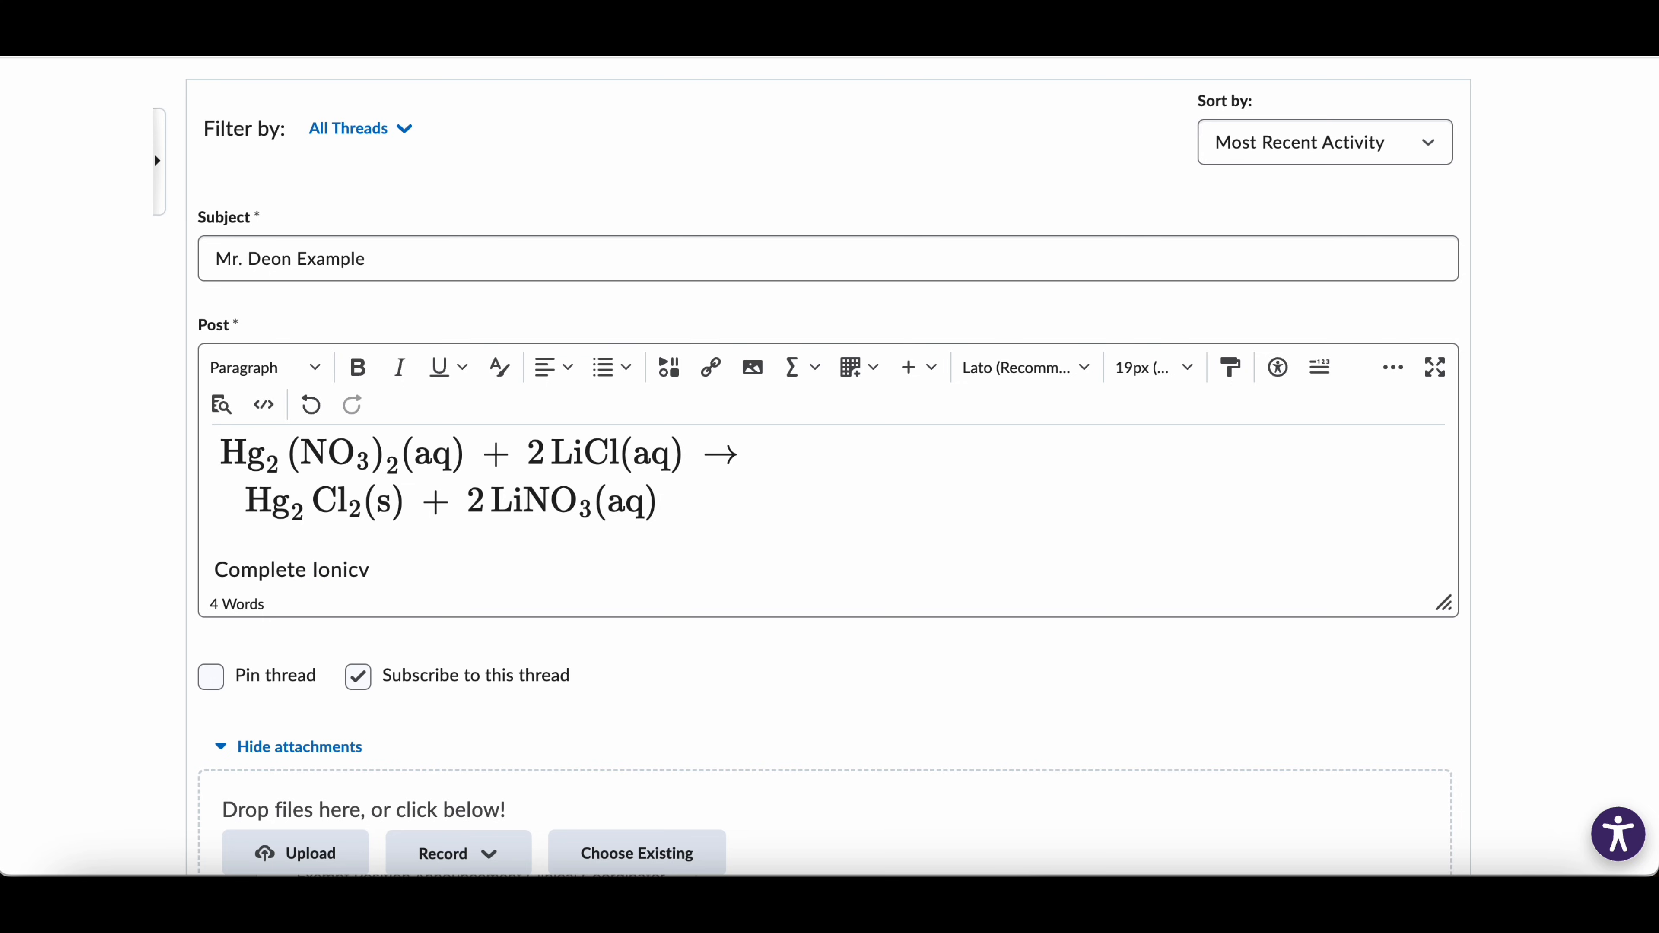
type("Q")
key("BackSpace")
type("equati")
key("BackSpace")
key("BackSpace")
key("BackSpace")
key("BackSpace")
key("BackSpace")
key("BackSpace")
key("BackSpace")
type("Equation with S")
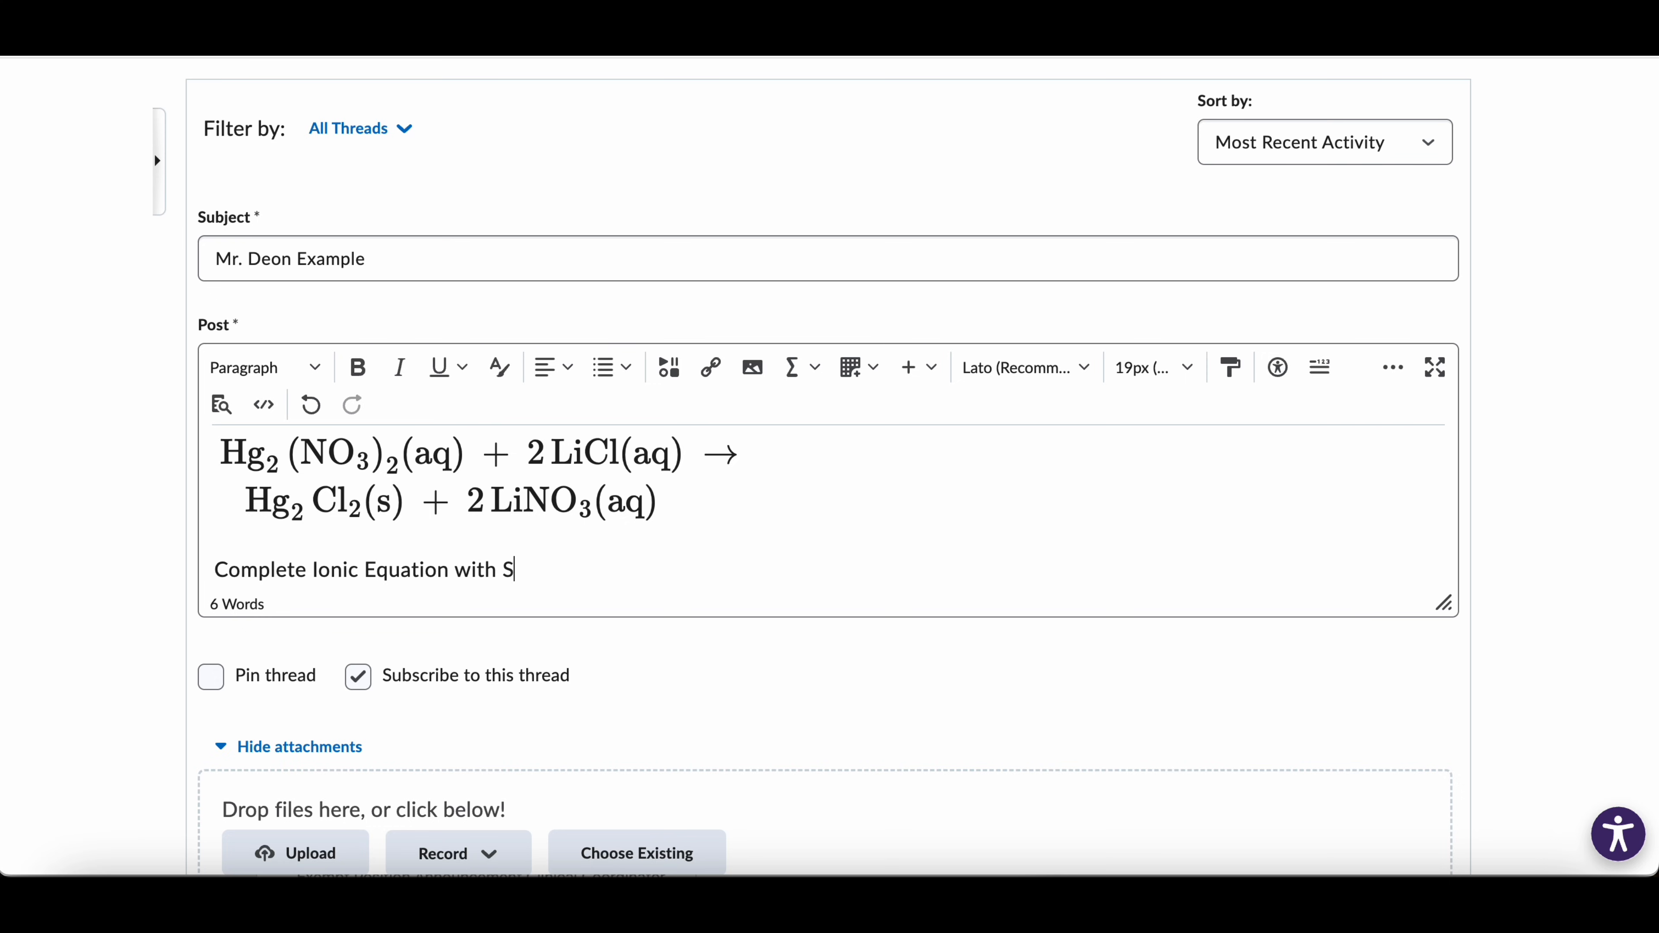
type("pectator Ions Cancelling")
key("Return")
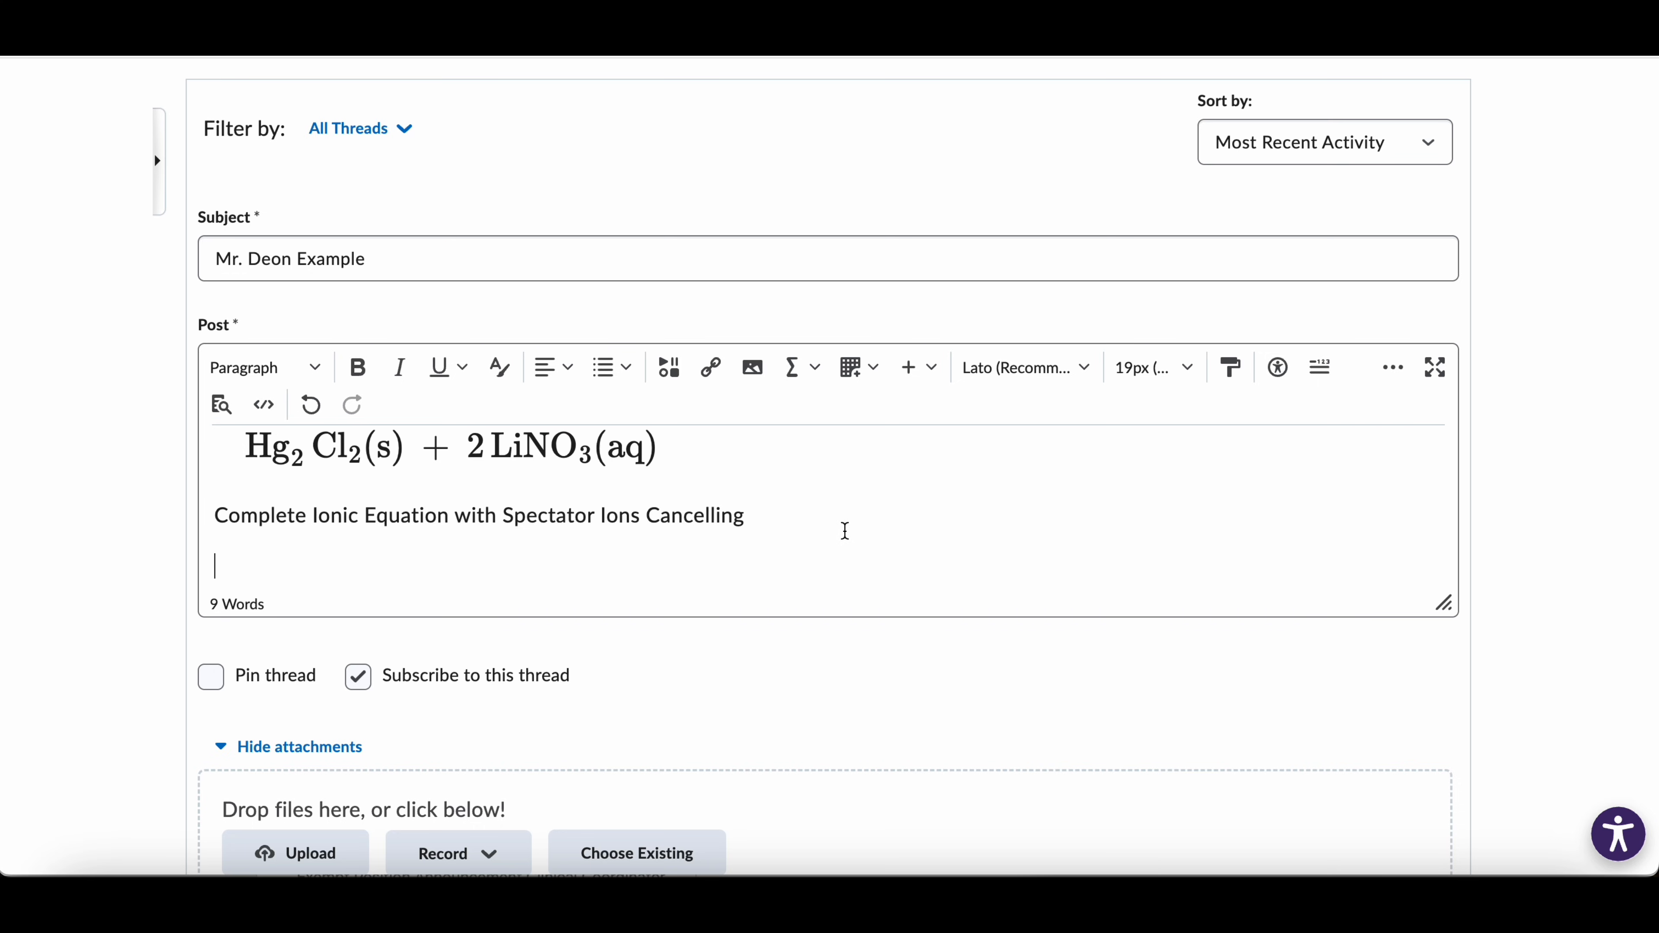
- Switch the post to the full-screen editor and start a new chemistry equation below the complete ionic heading
type("H")
key("BackSpace")
left_click(796, 373)
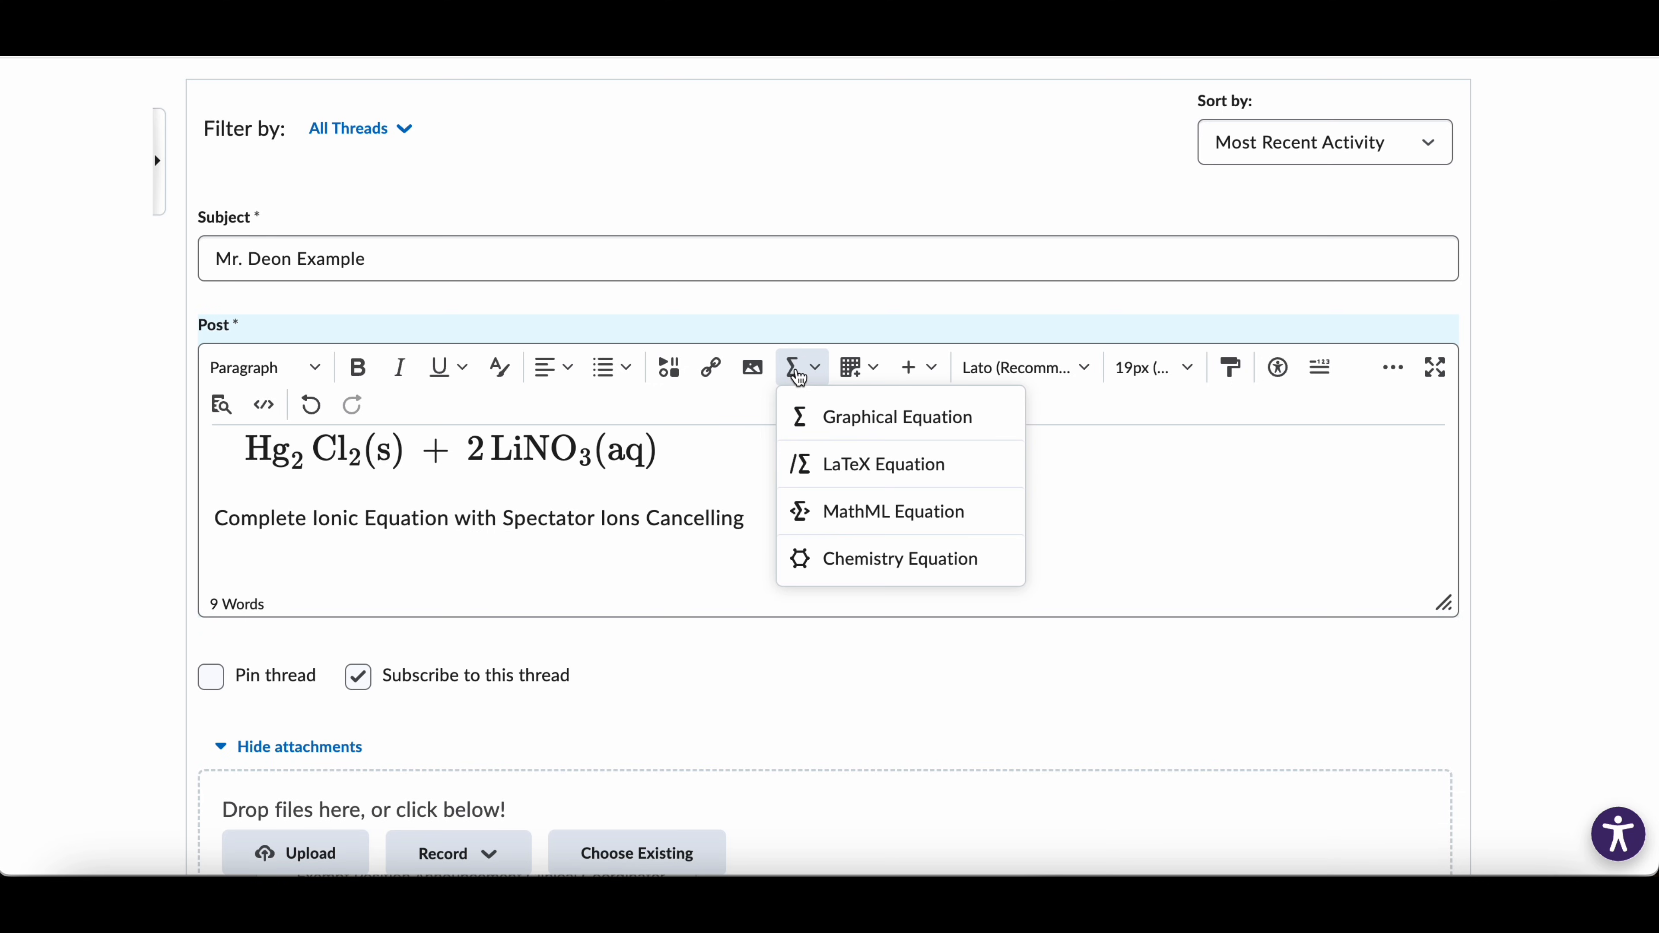
left_click(1433, 367)
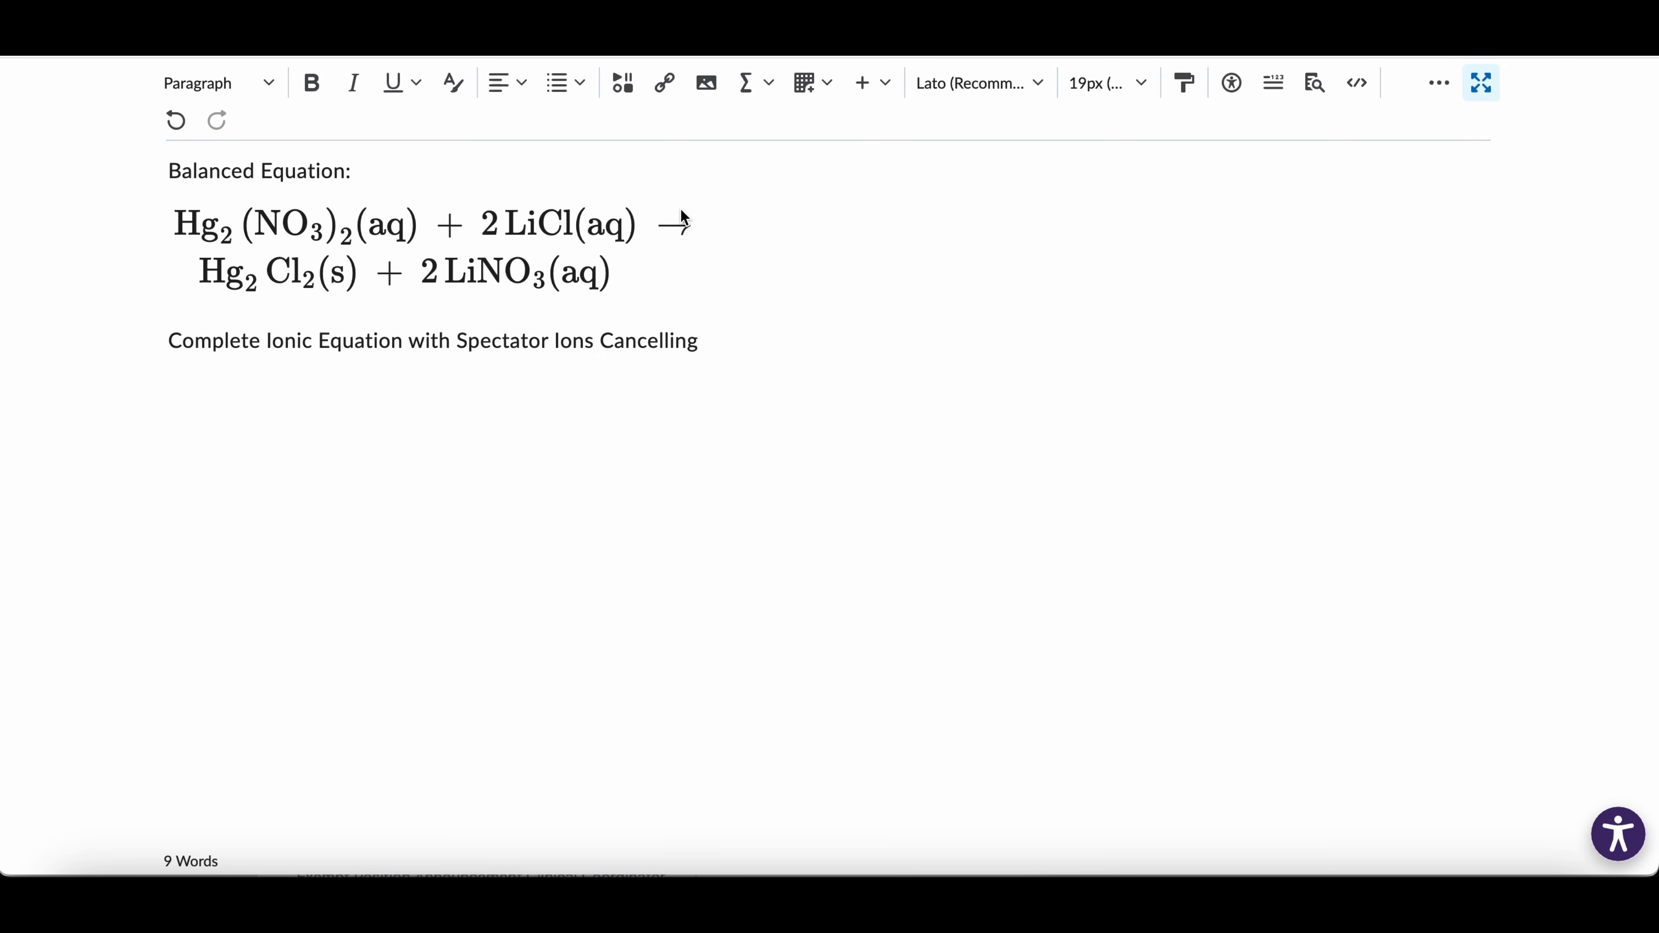
left_click(758, 83)
left_click(775, 270)
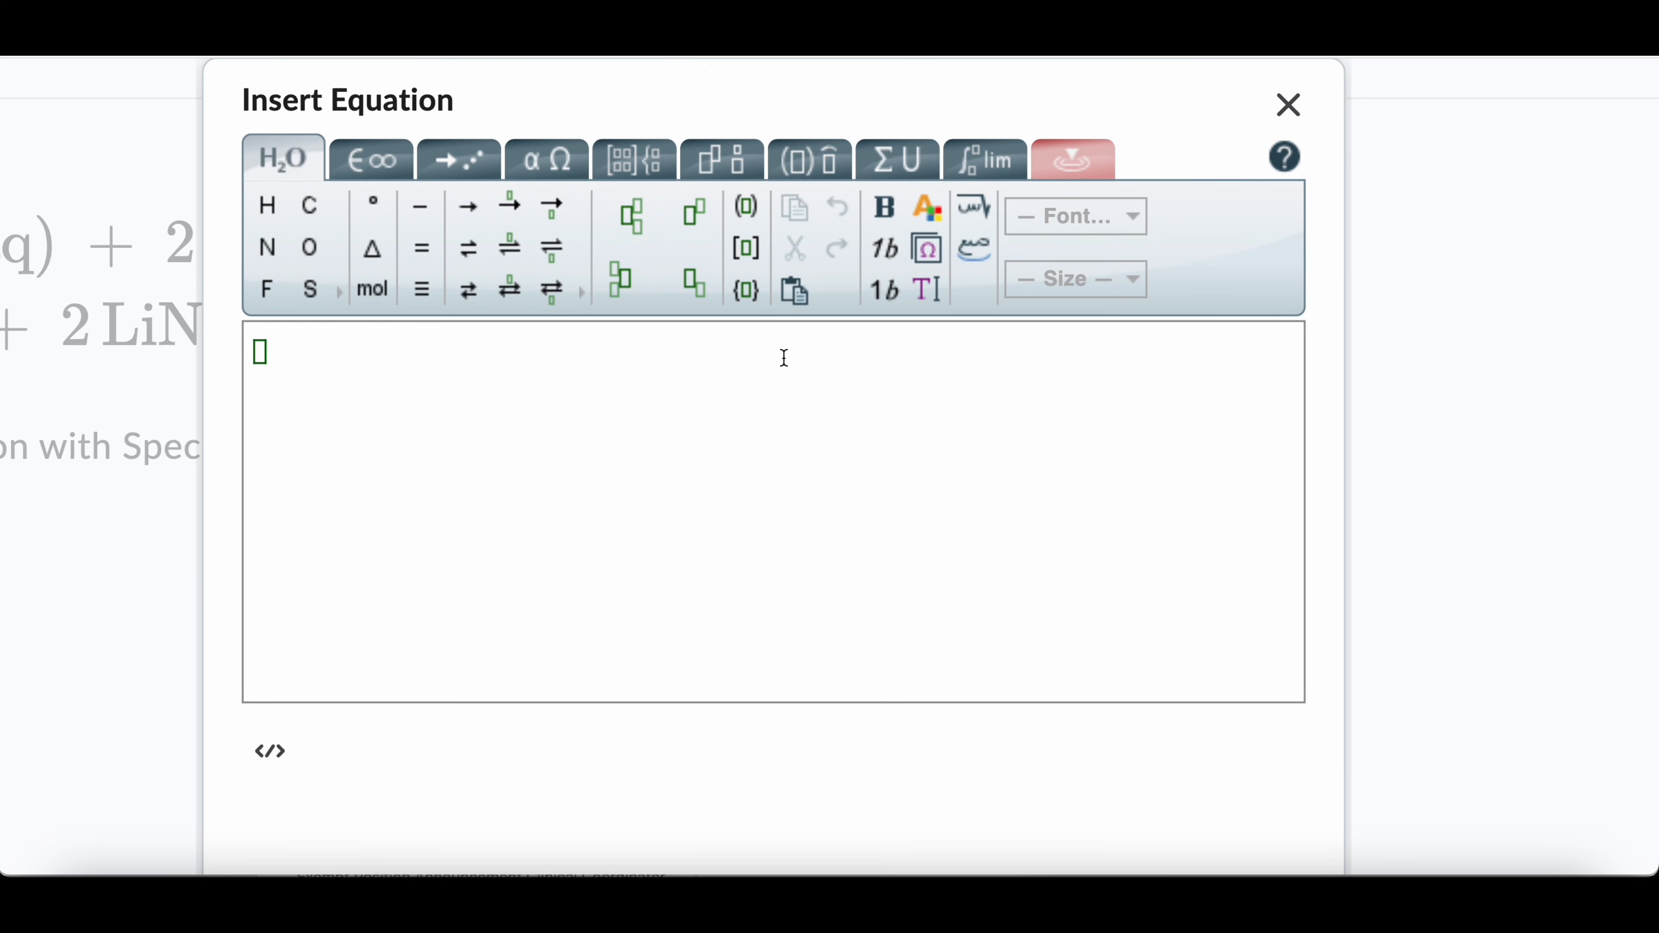
- Enter the aqueous mercury ion Hg₂²⁺ as the first reactant, with stacked subscript 2 and superscript 2+
type("Hg")
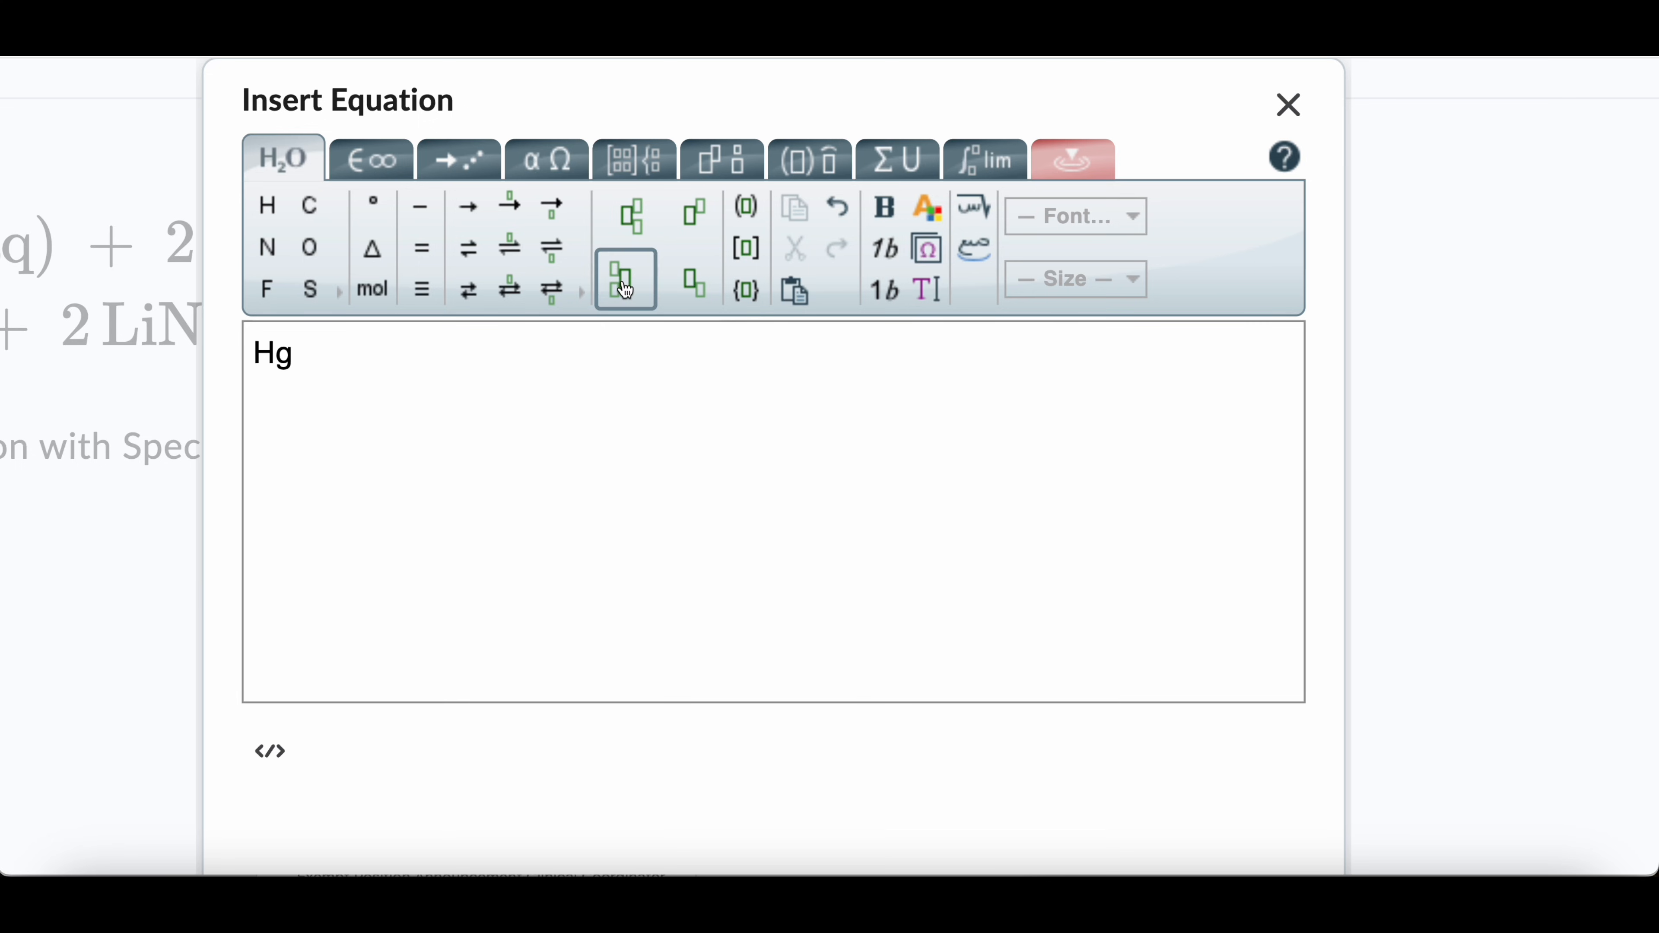
left_click(634, 224)
type("2")
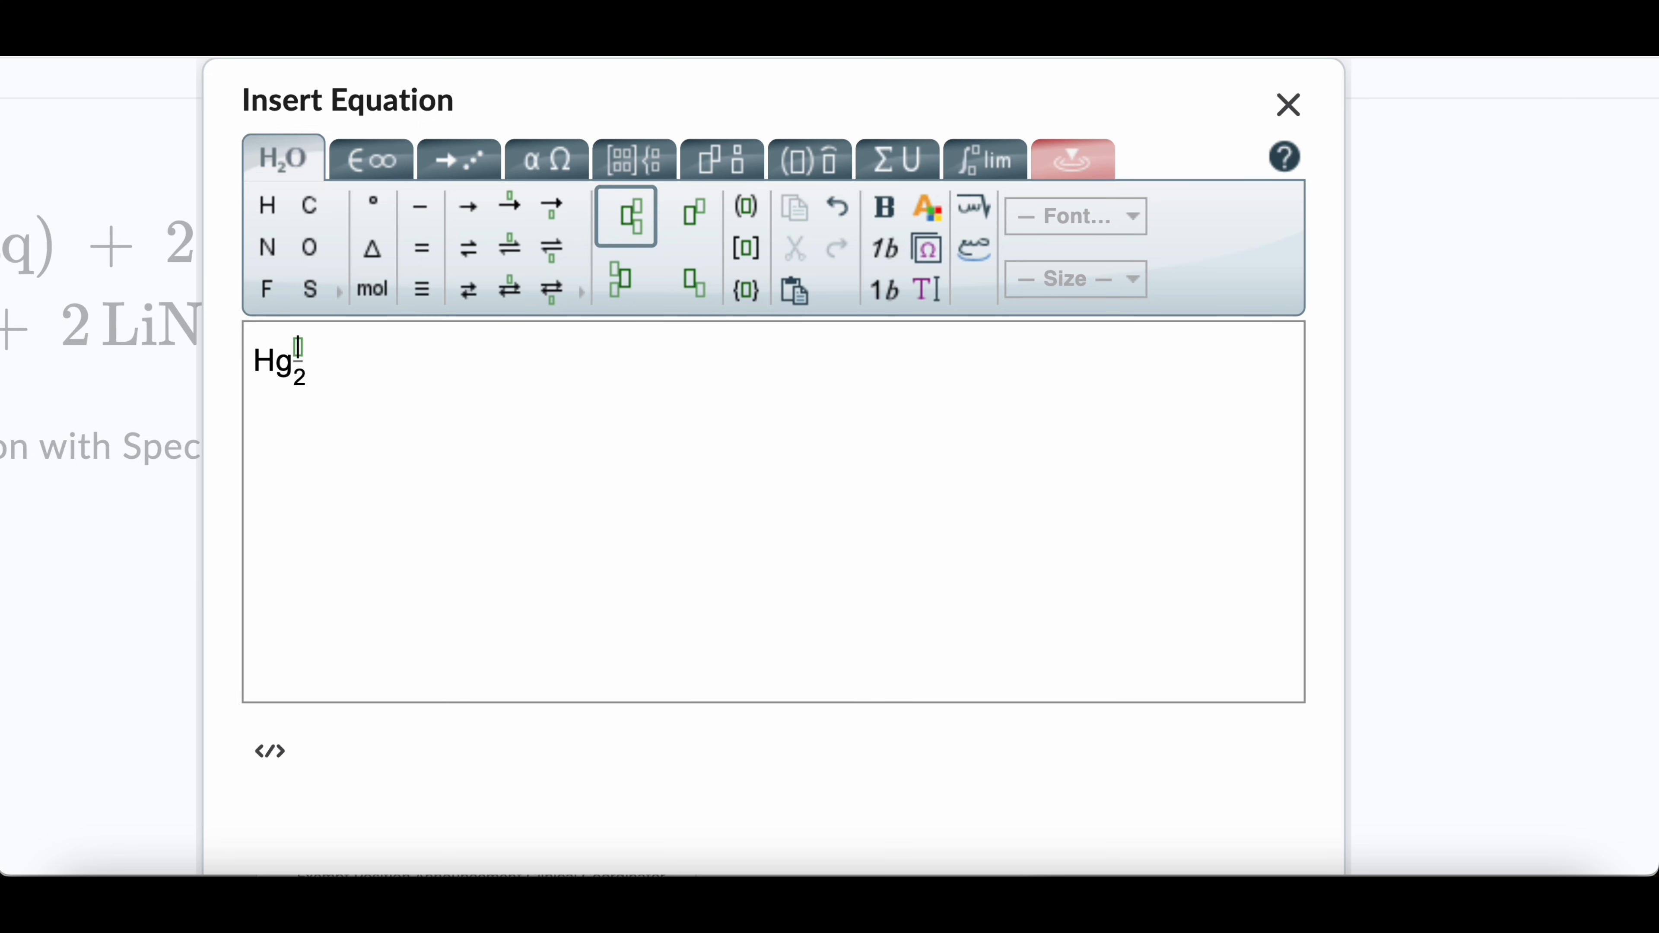
type("2+")
key("Right")
type("(aq")
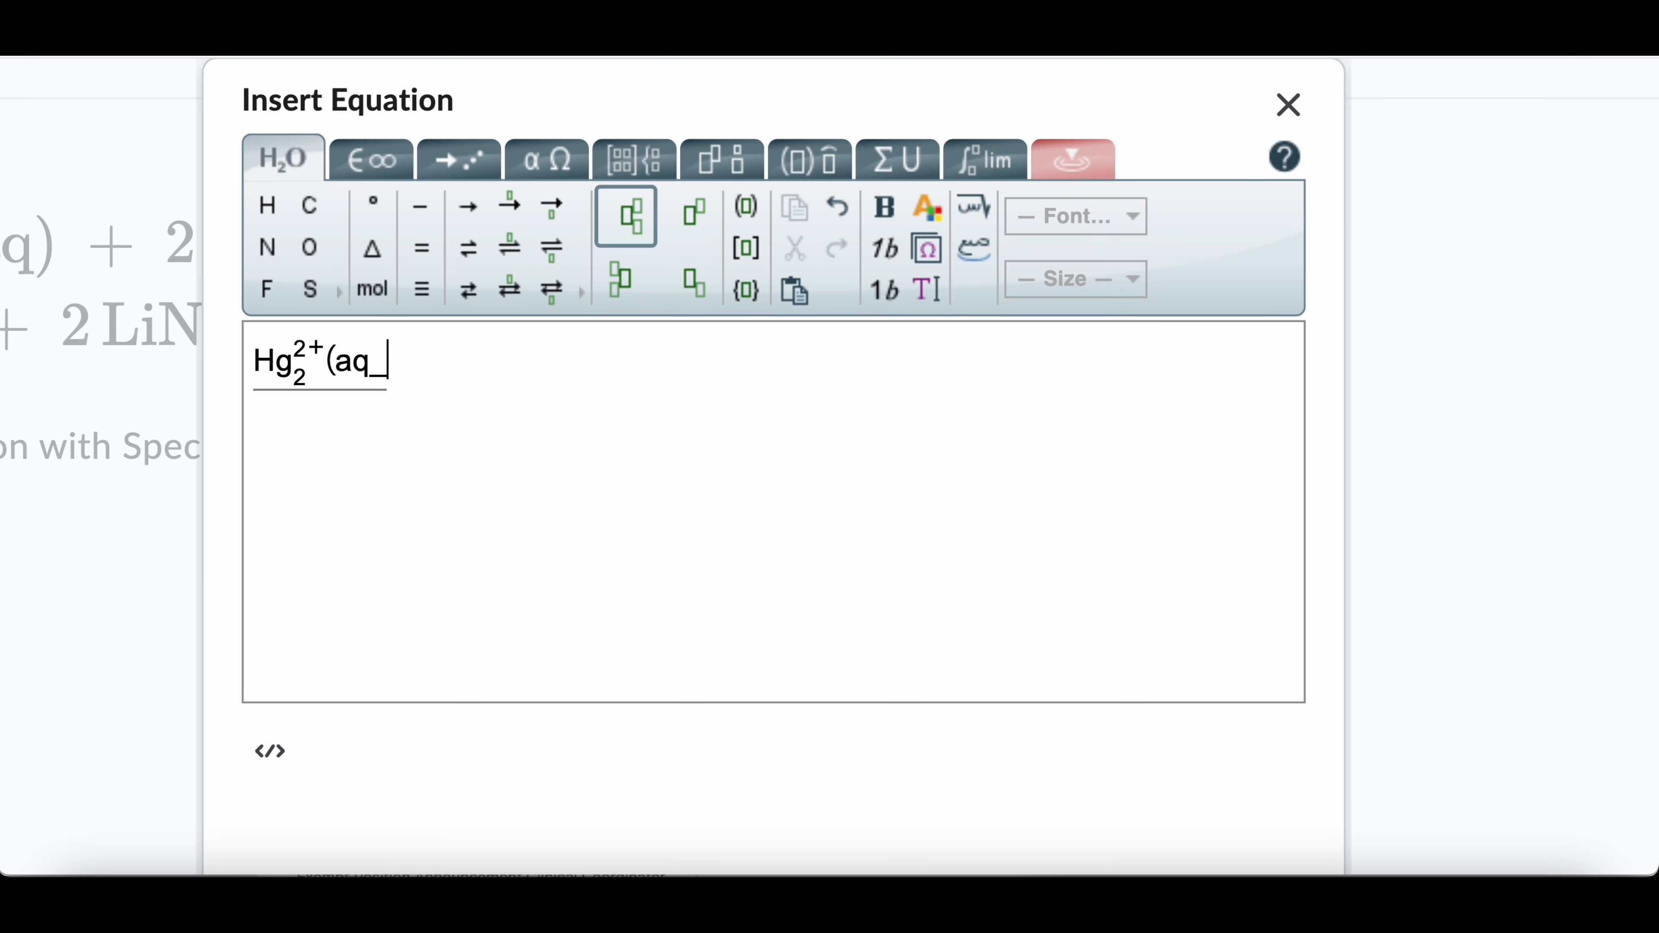
- Add the nitrate term 2NO₃⁻(aq) after a plus sign, followed by another plus sign
type(") + 2NO")
left_click(644, 216)
type("3")
key("Up")
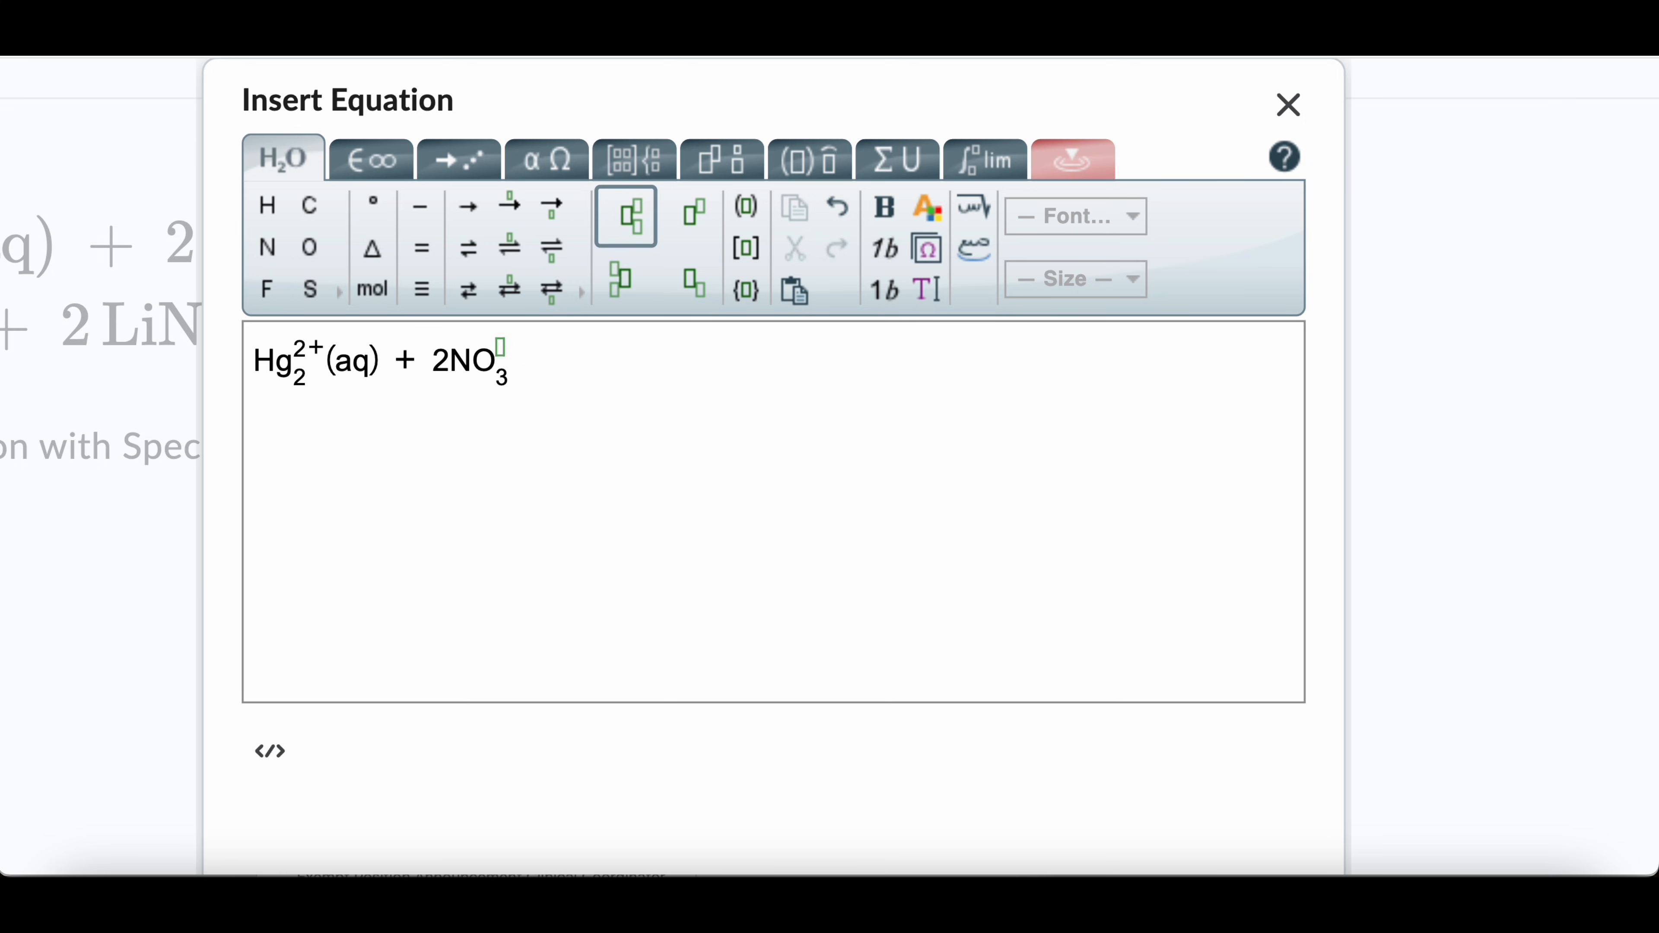
type("-")
key("Right")
type("(awq")
key("BackSpace")
key("BackSpace")
type("q)+")
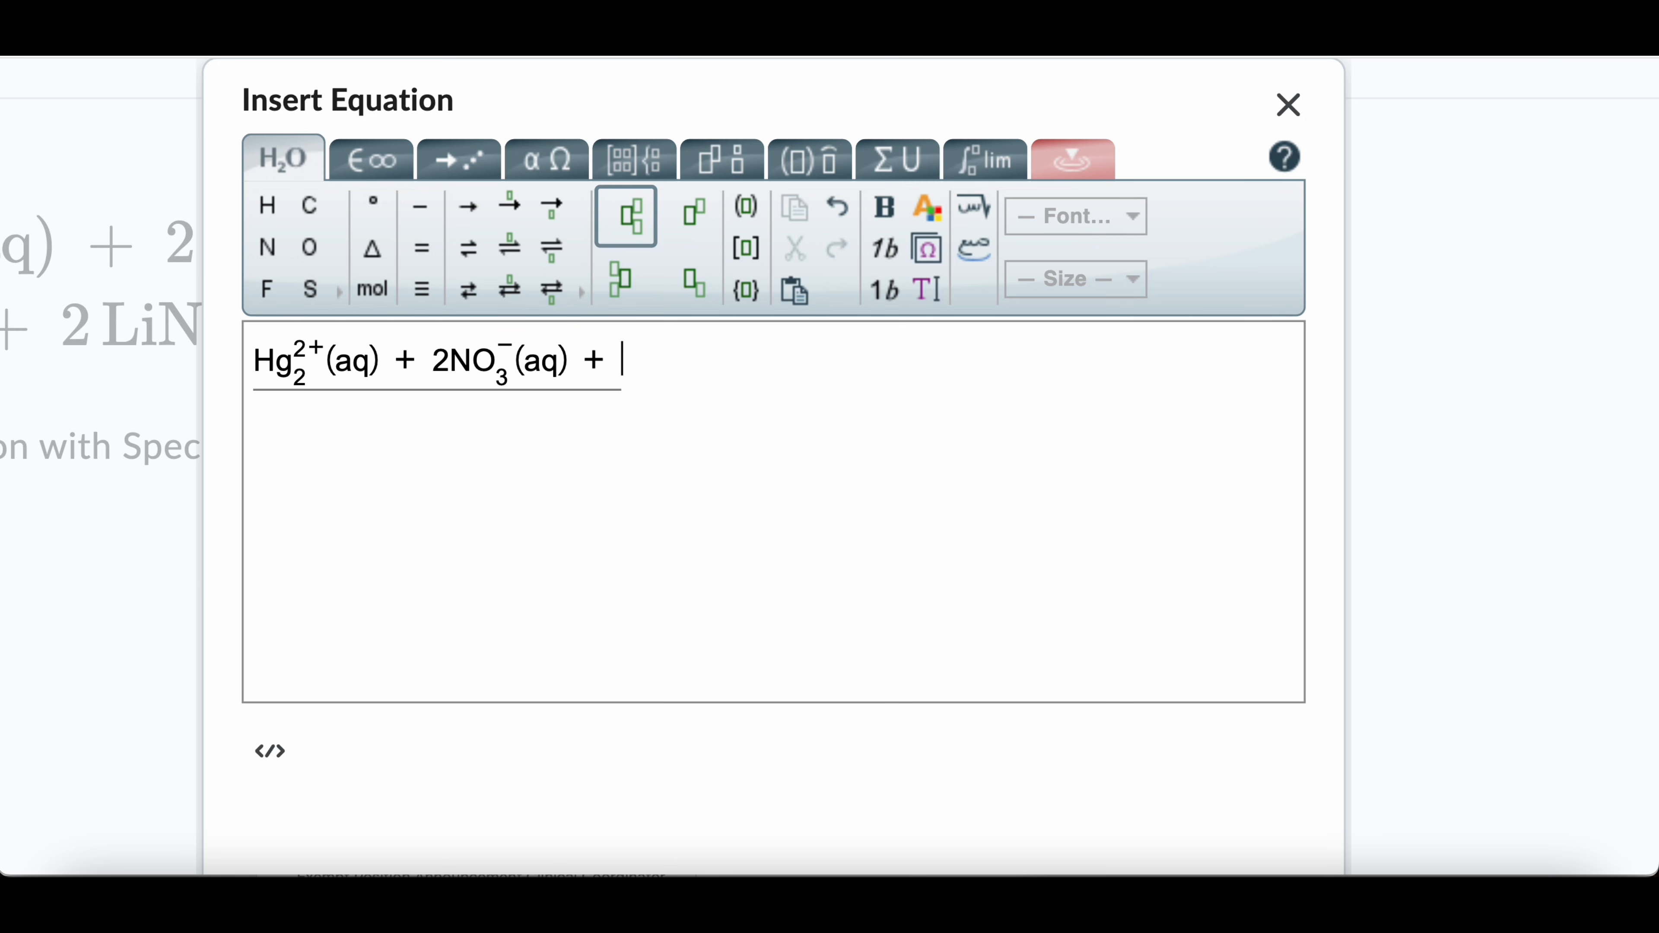
- Add the aqueous lithium ion term 2Li⁺ with its charge as a superscript
type("2Li")
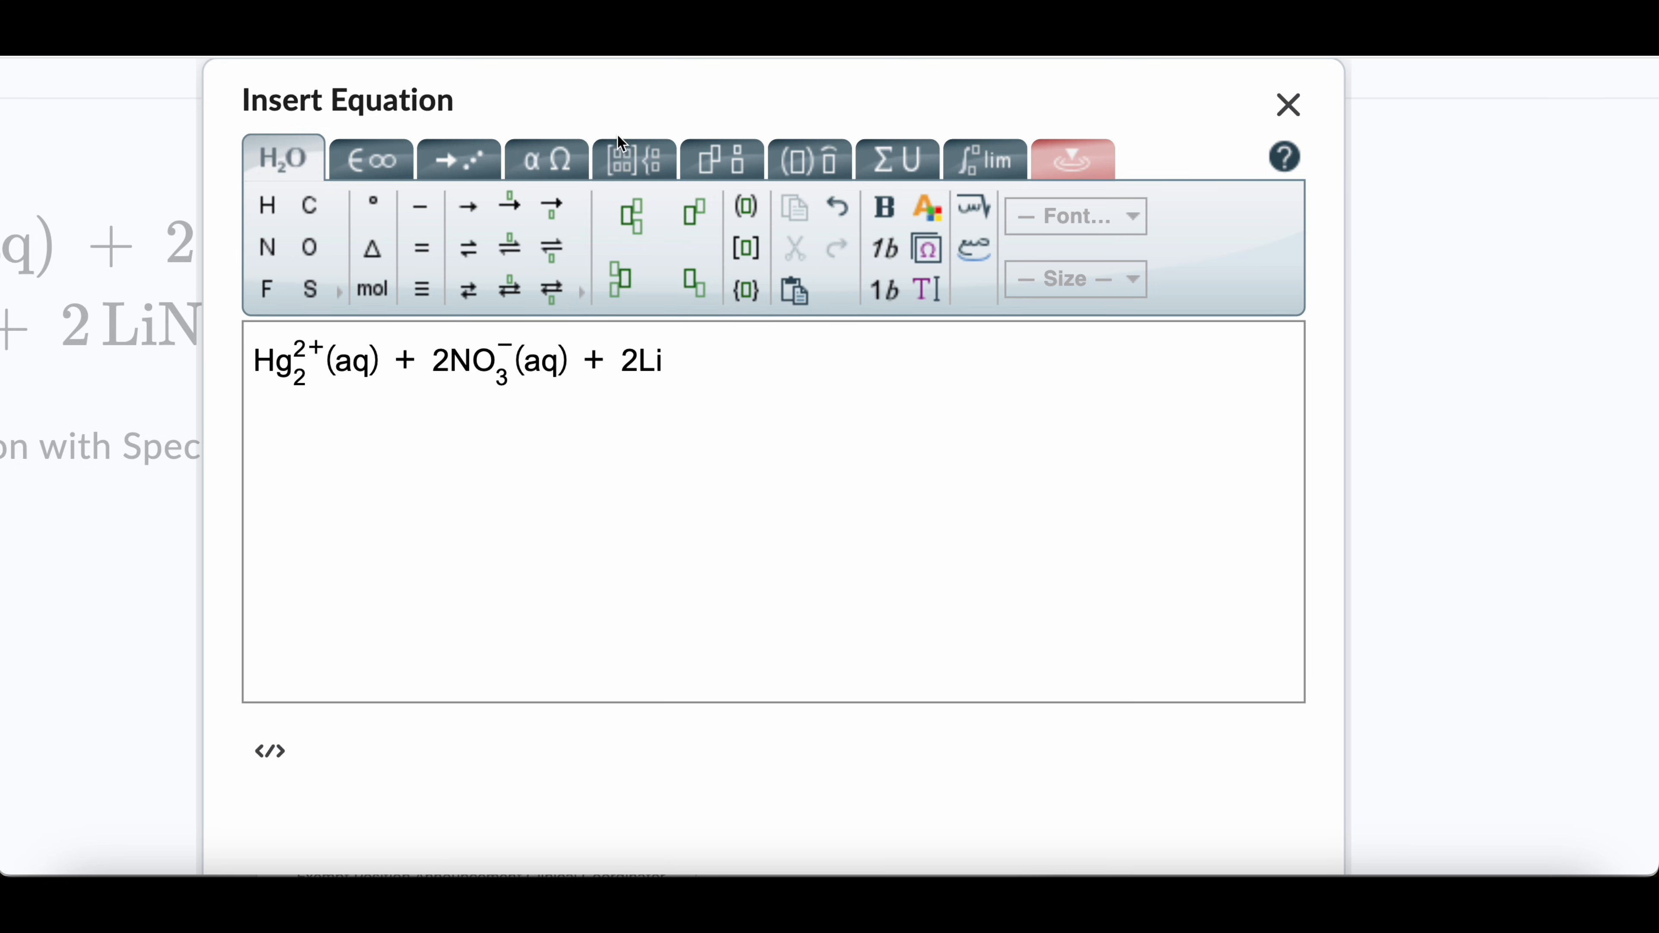
type("=")
type("+")
key("Right")
type("(aqw")
key("BackSpace")
- Add the chloride term 2Cl⁻ after a plus sign, with its charge as a superscript
type(") + 2Cl")
left_click(691, 208)
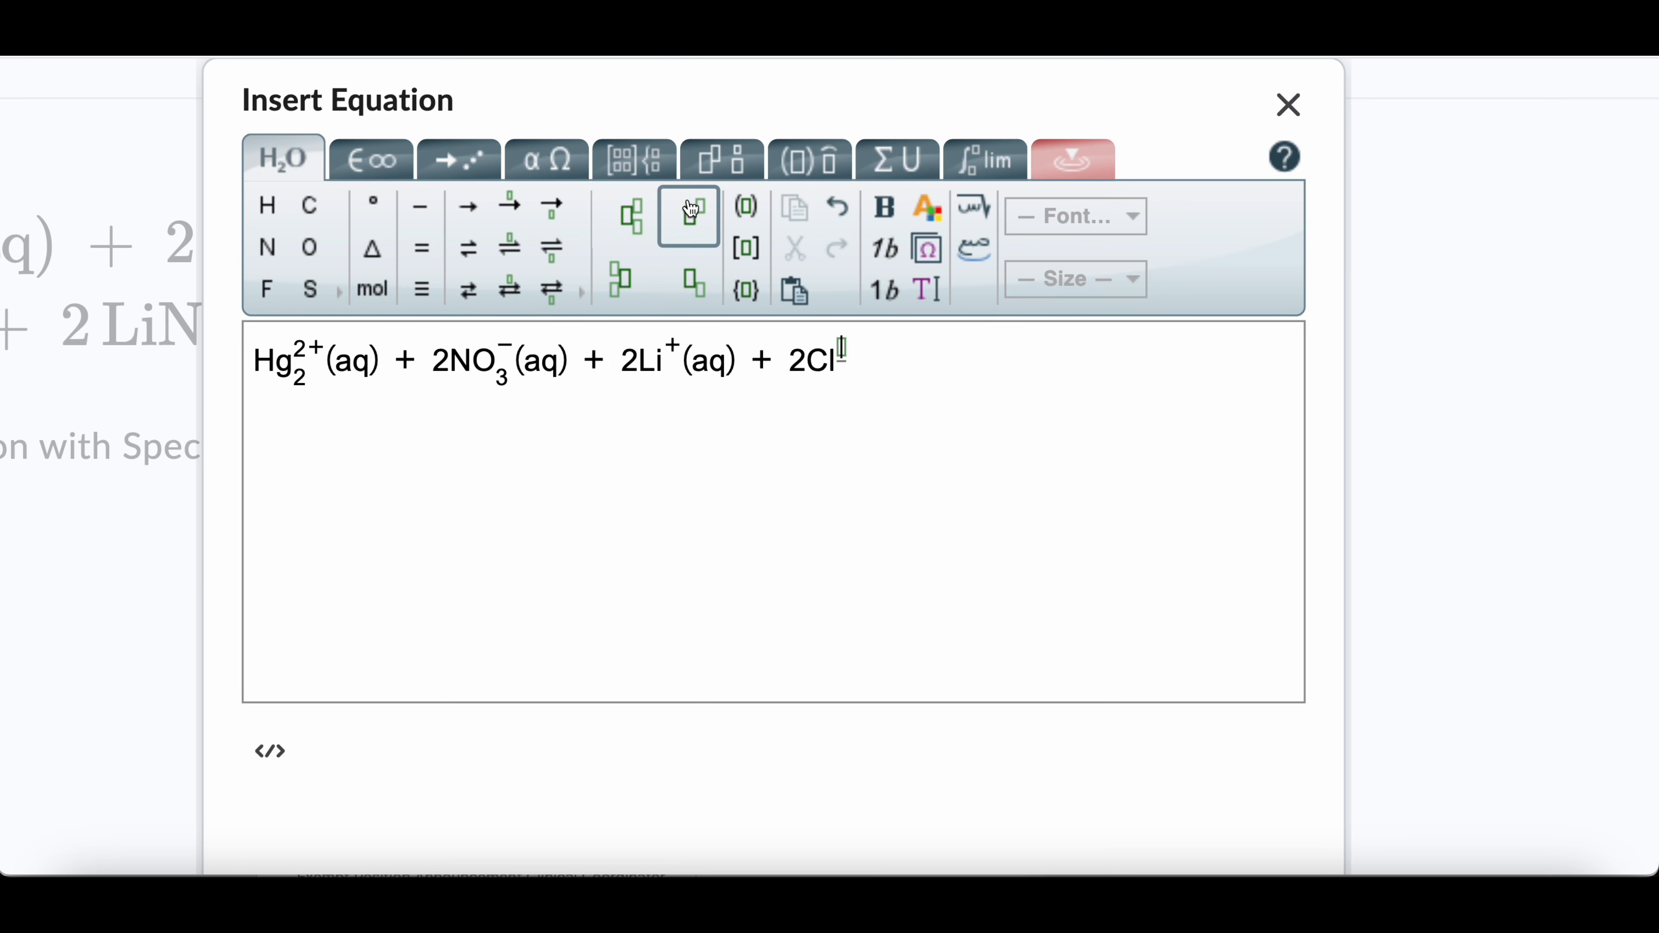
type("-")
key("Right")
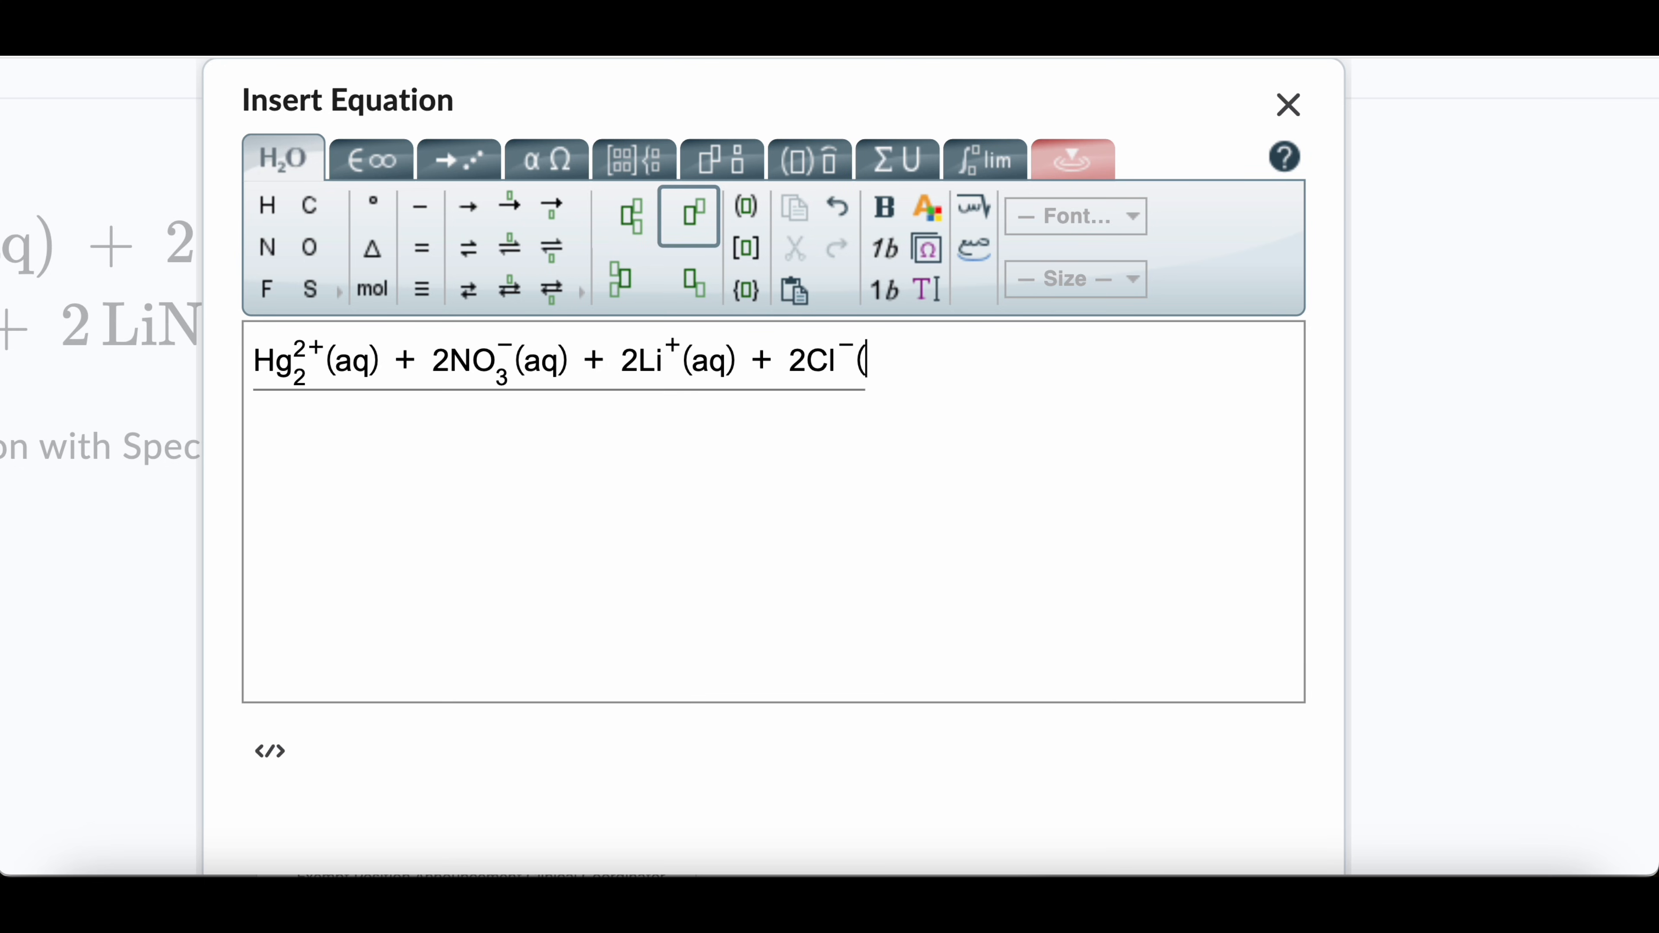